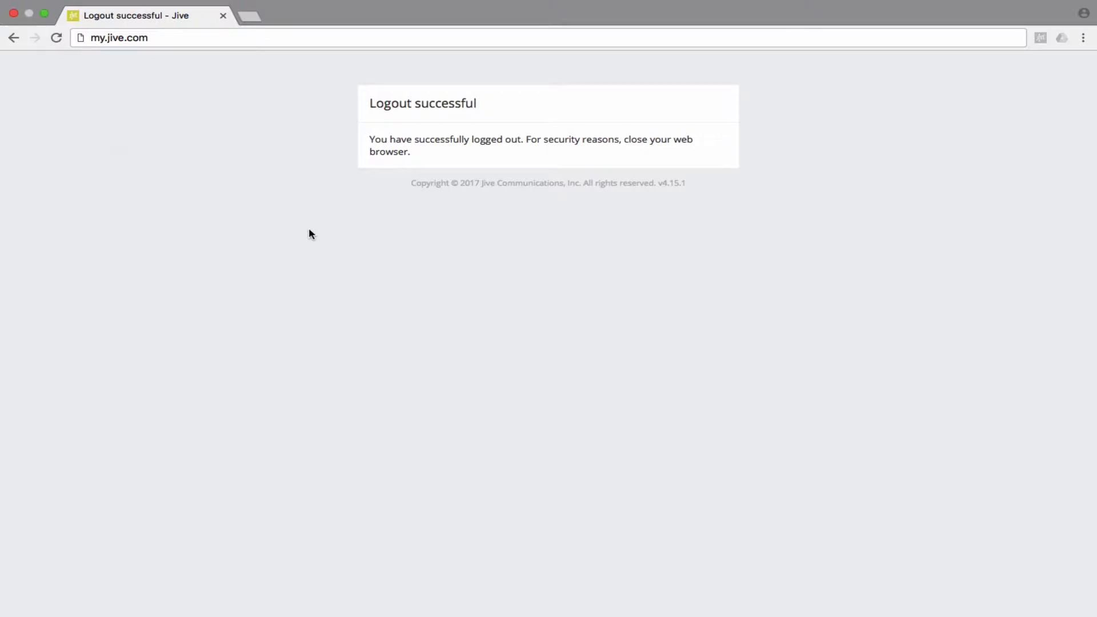
- Reload my.jive.com and select the saved email in the login field
{"action": "left_click", "coordinate": [247, 43]}
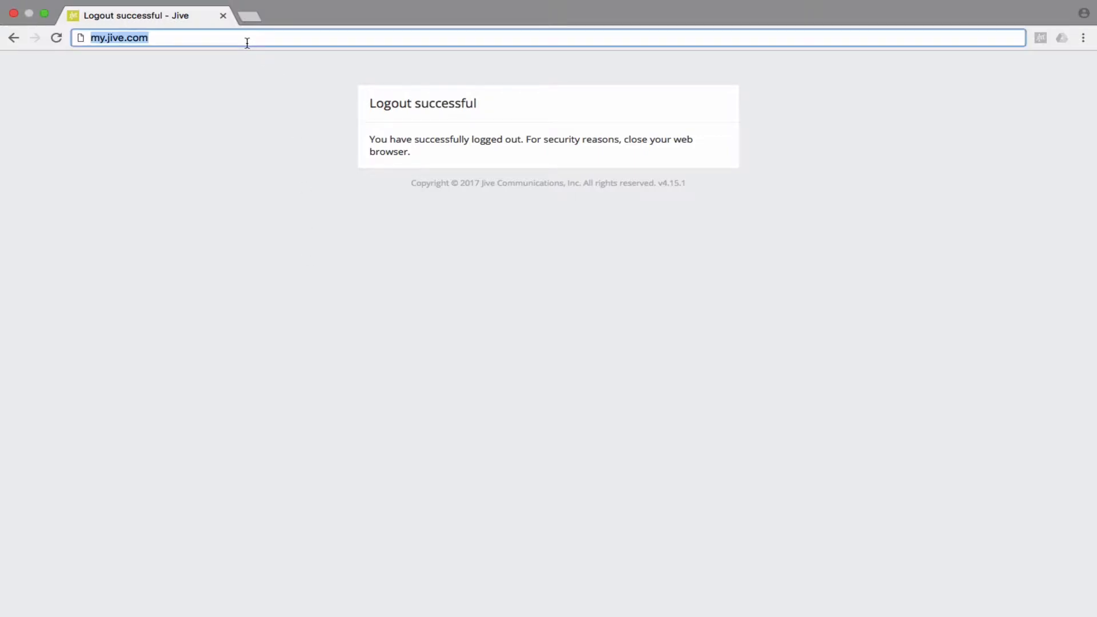
{"action": "key", "text": "Return"}
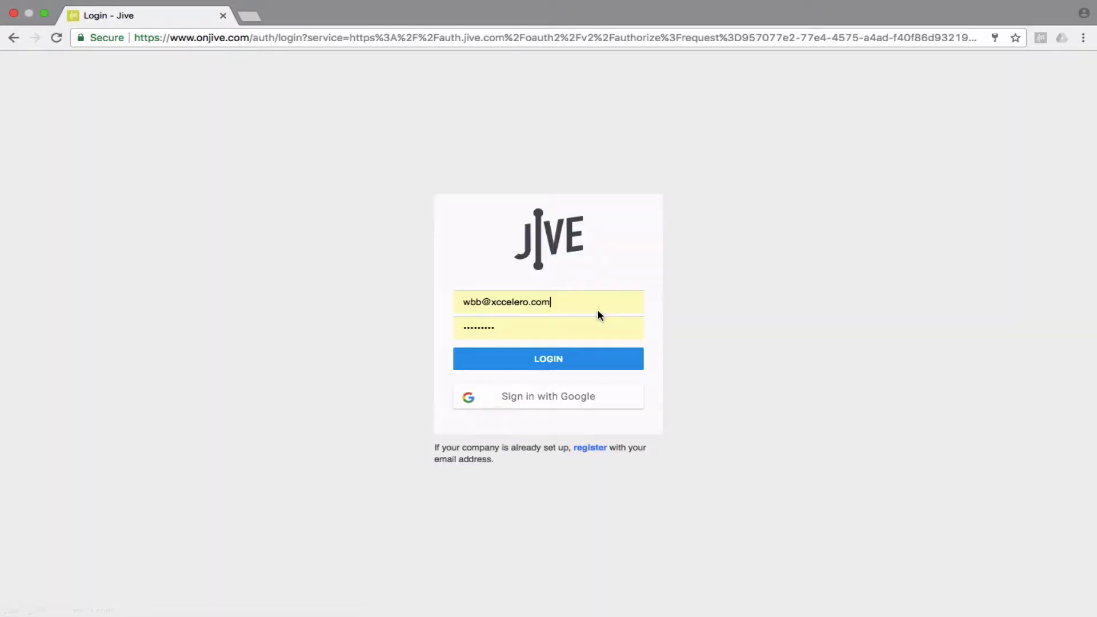
{"action": "left_click_drag", "start_coordinate": [563, 305], "coordinate": [426, 310]}
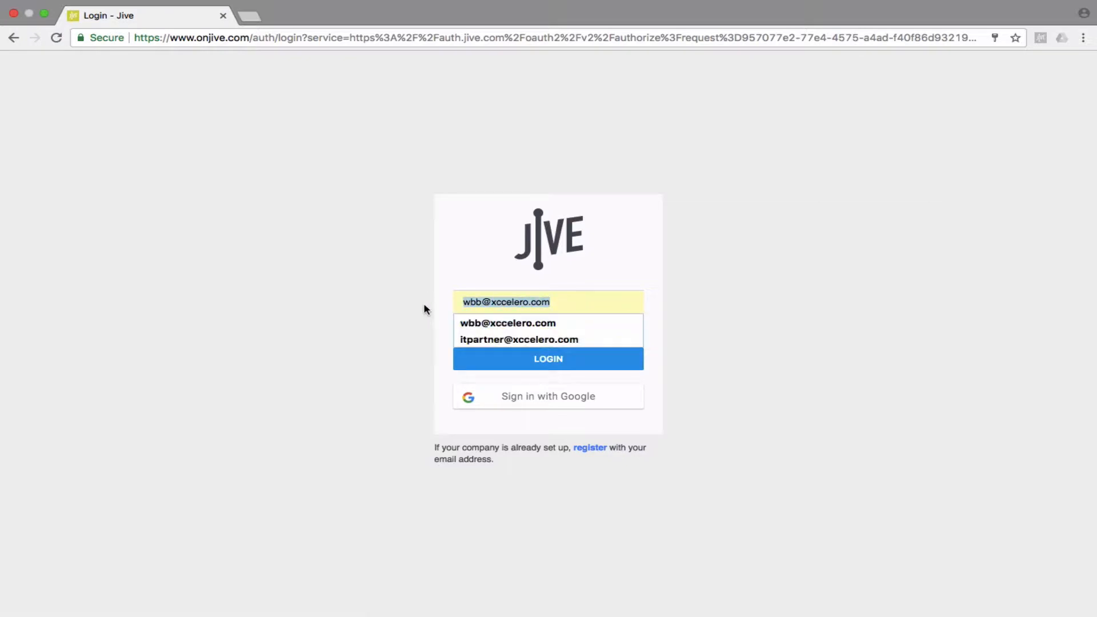
{"action": "left_click", "coordinate": [544, 297]}
{"action": "left_click", "coordinate": [549, 297]}
{"action": "left_click", "coordinate": [456, 296]}
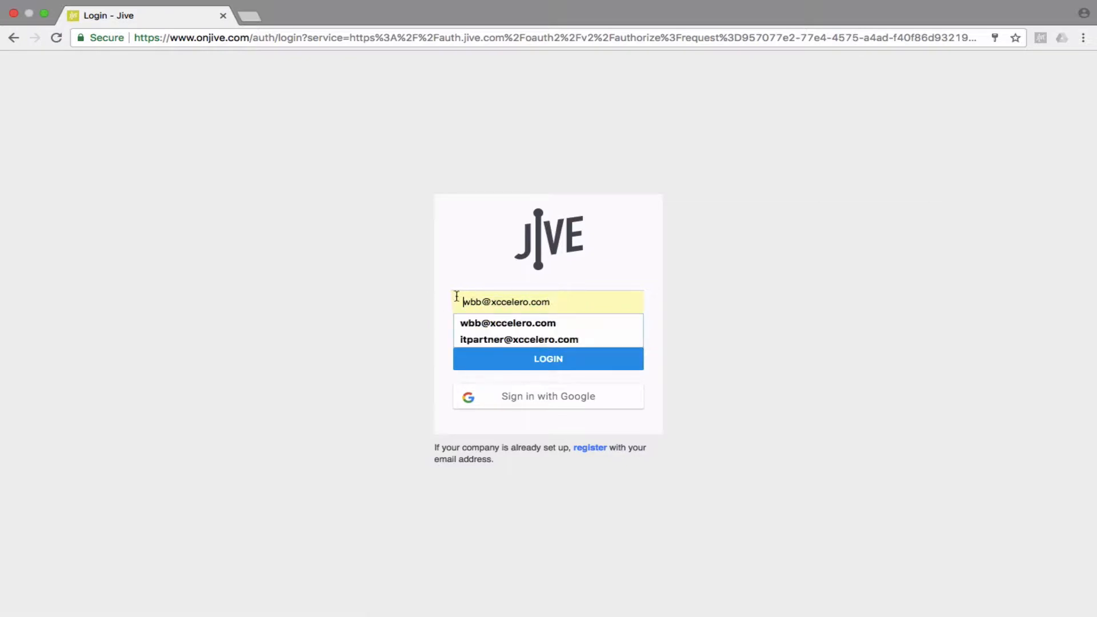
- Replace it with the demo account's email and password, then sign in
{"action": "key", "text": "super+a"}
{"action": "type", "text": "1007demo"}
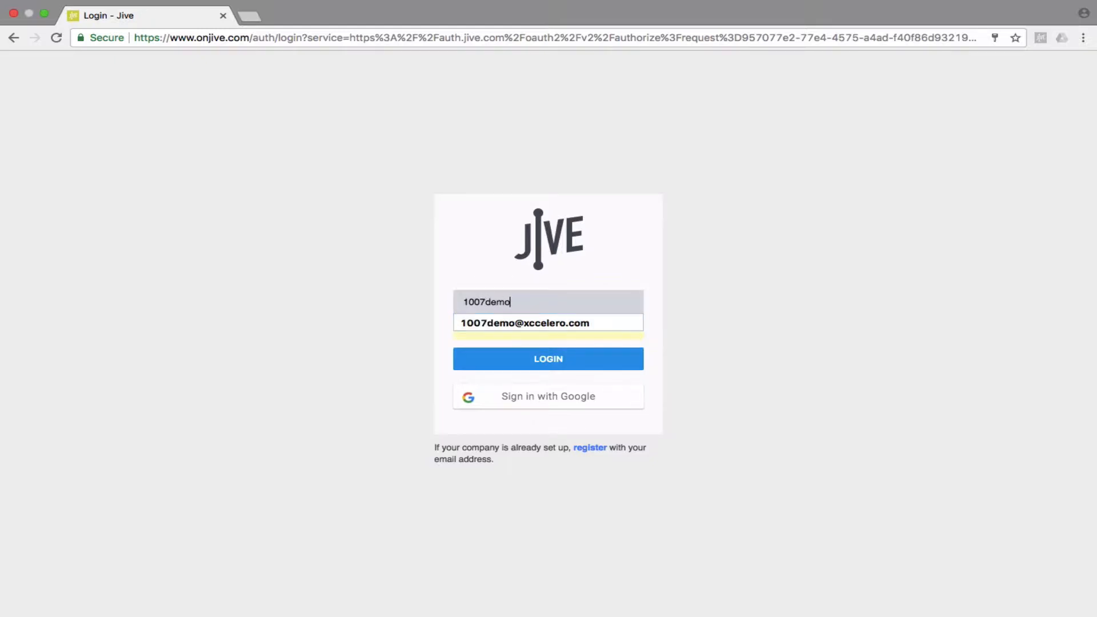
{"action": "left_click", "coordinate": [574, 326]}
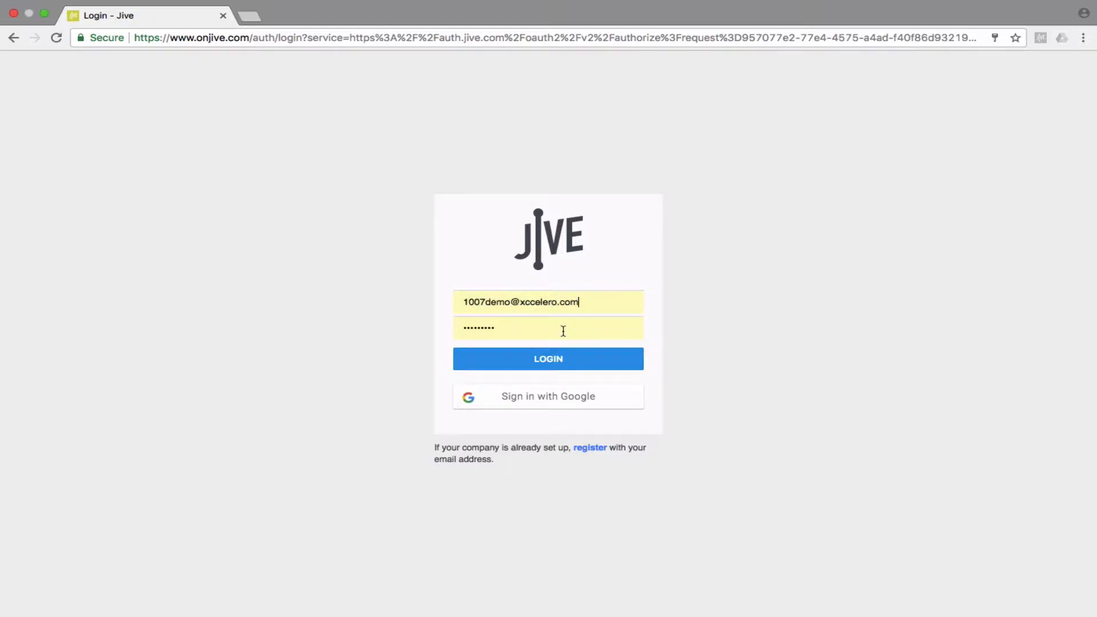
{"action": "double_click", "coordinate": [564, 331]}
{"action": "type", "text": "••••••••••"}
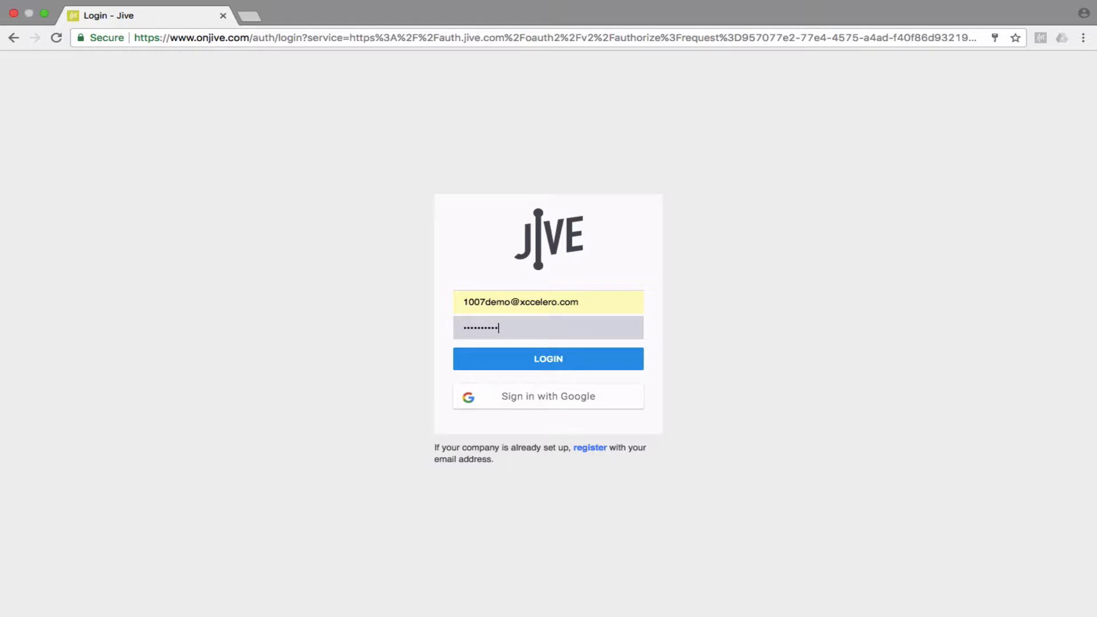
{"action": "key", "text": "Return"}
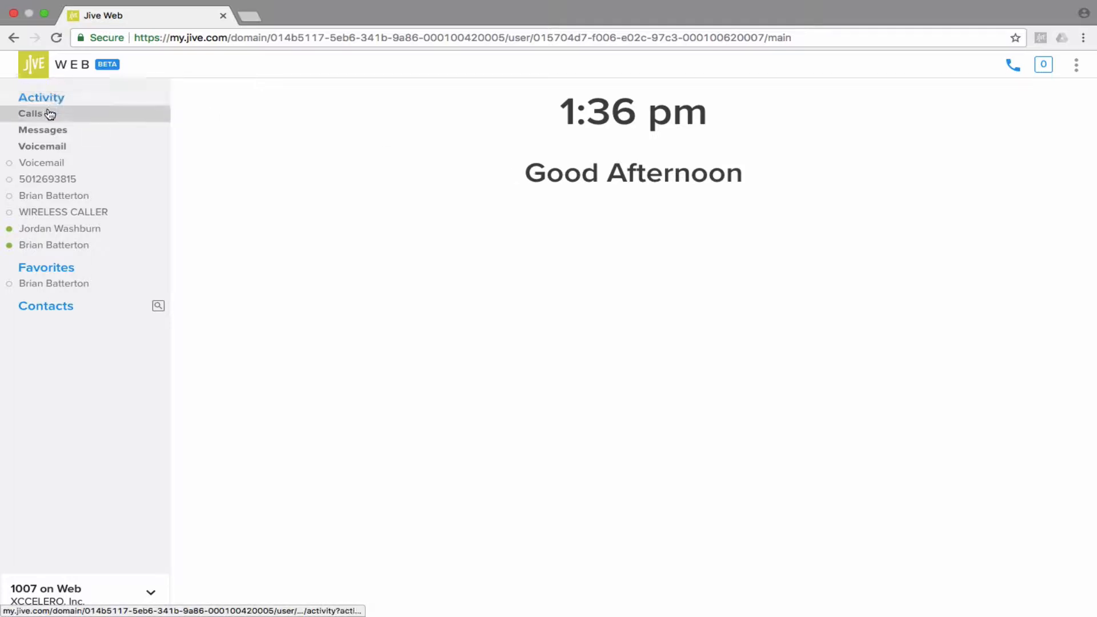
- Dial voicemail from the sidebar, hang up, then show the Calls history
{"action": "left_click", "coordinate": [40, 150]}
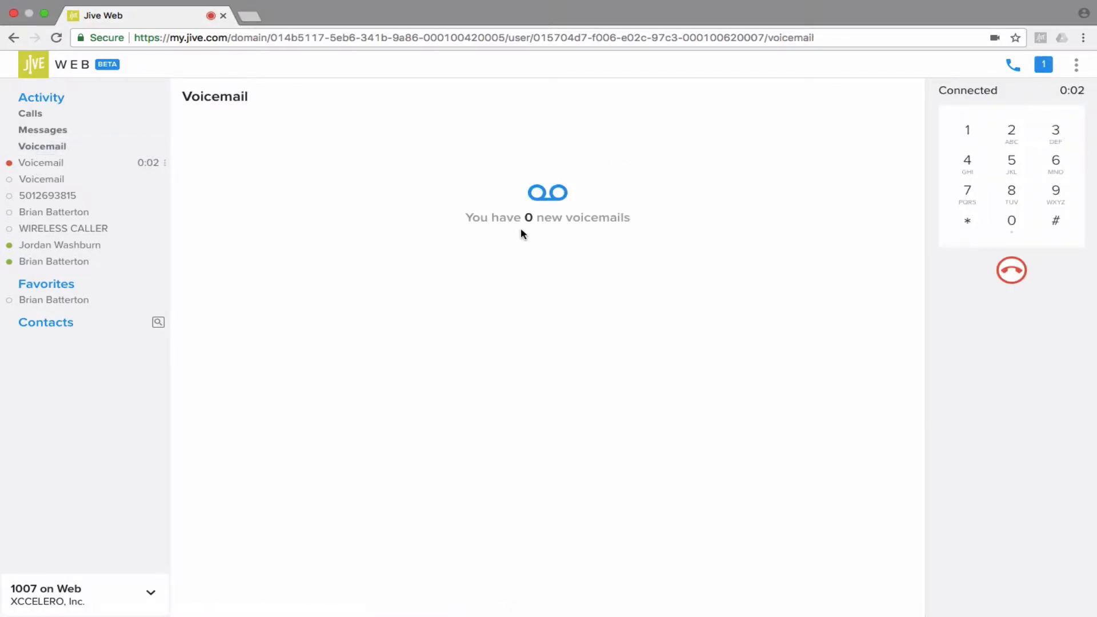
{"action": "left_click", "coordinate": [1011, 274]}
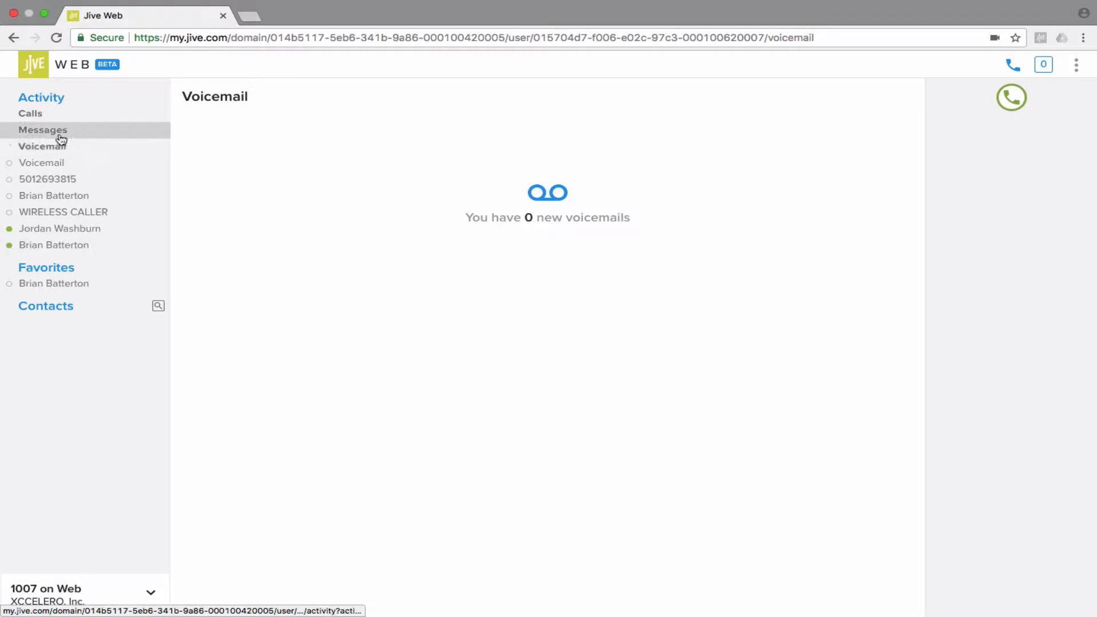
{"action": "left_click", "coordinate": [34, 119]}
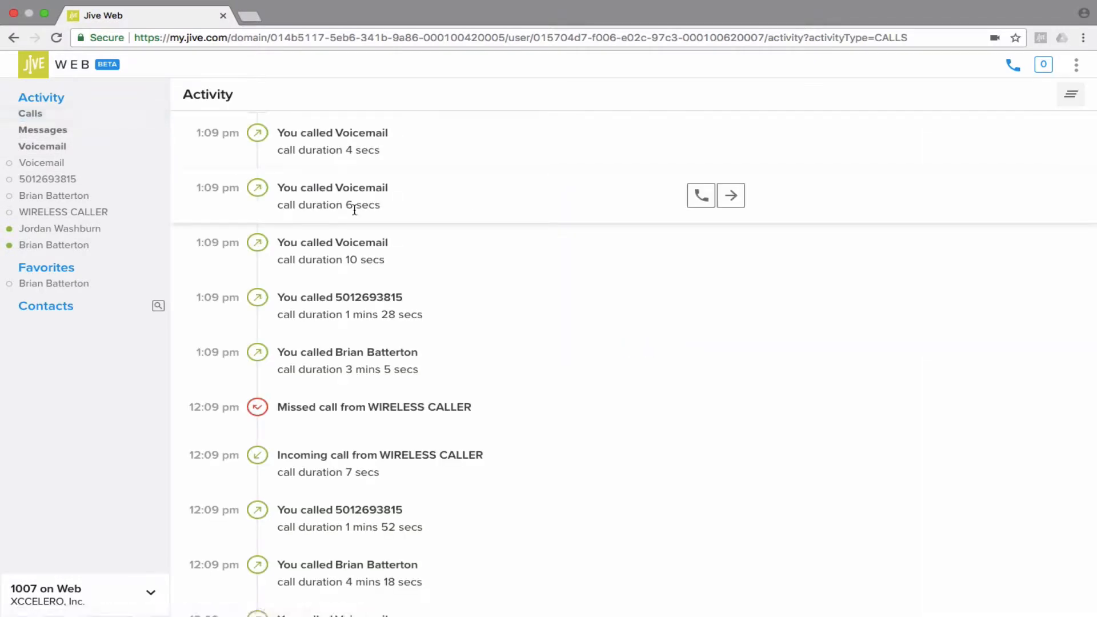
- Search Contacts for a contact by first name, clear the search, and return to Activity
{"action": "scroll", "coordinate": [355, 211], "scroll_direction": "down", "scroll_amount": 3}
{"action": "scroll", "coordinate": [355, 211], "scroll_direction": "up", "scroll_amount": 3}
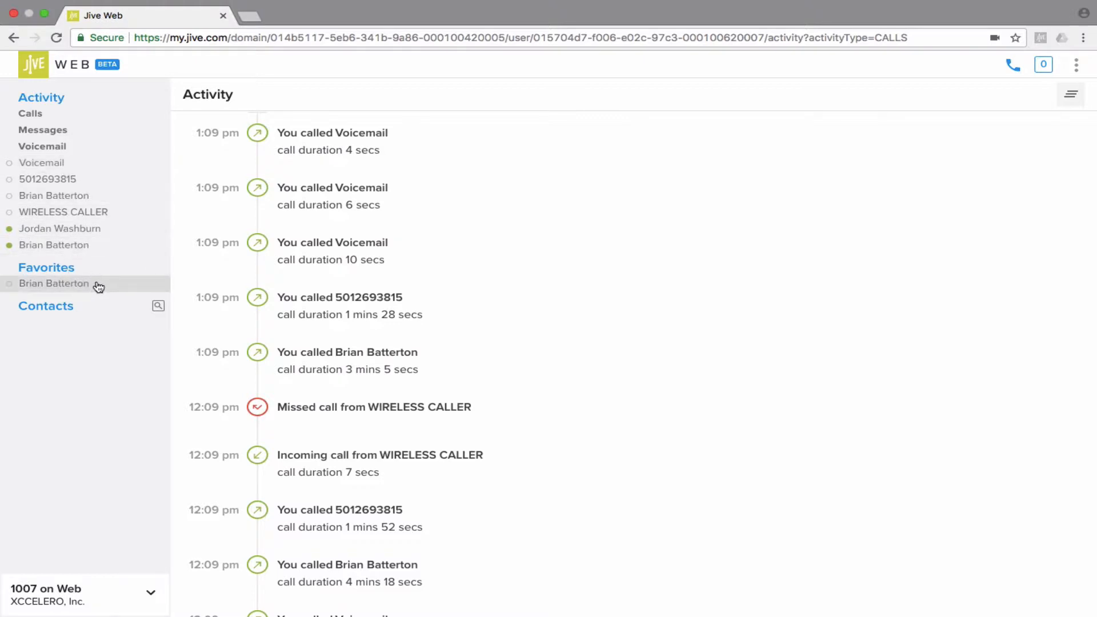
{"action": "left_click", "coordinate": [64, 307]}
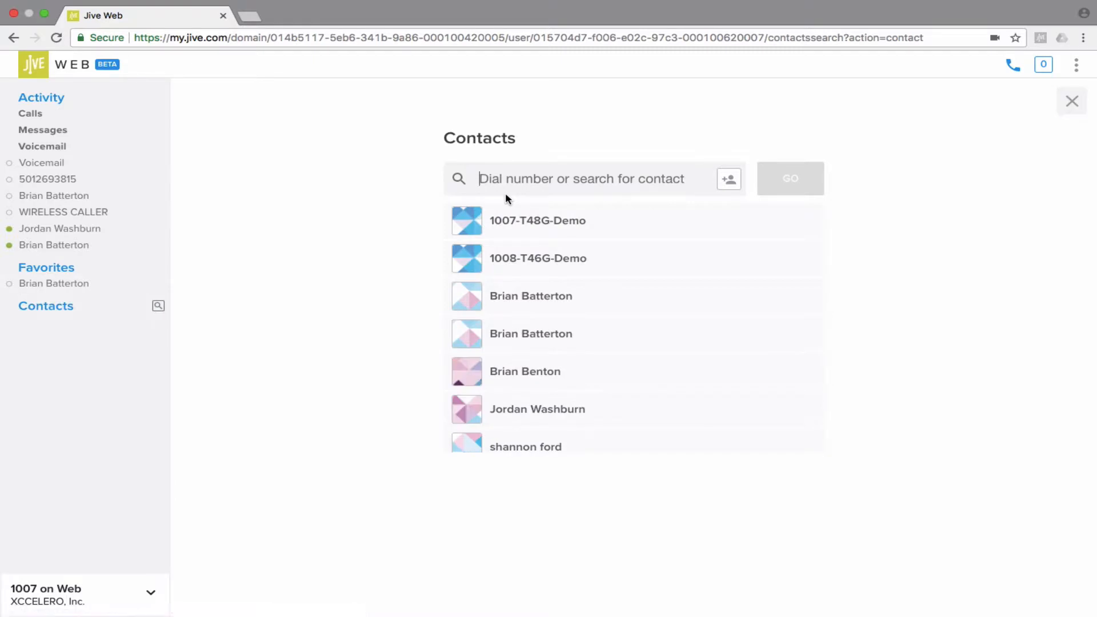
{"action": "type", "text": "Jordan"}
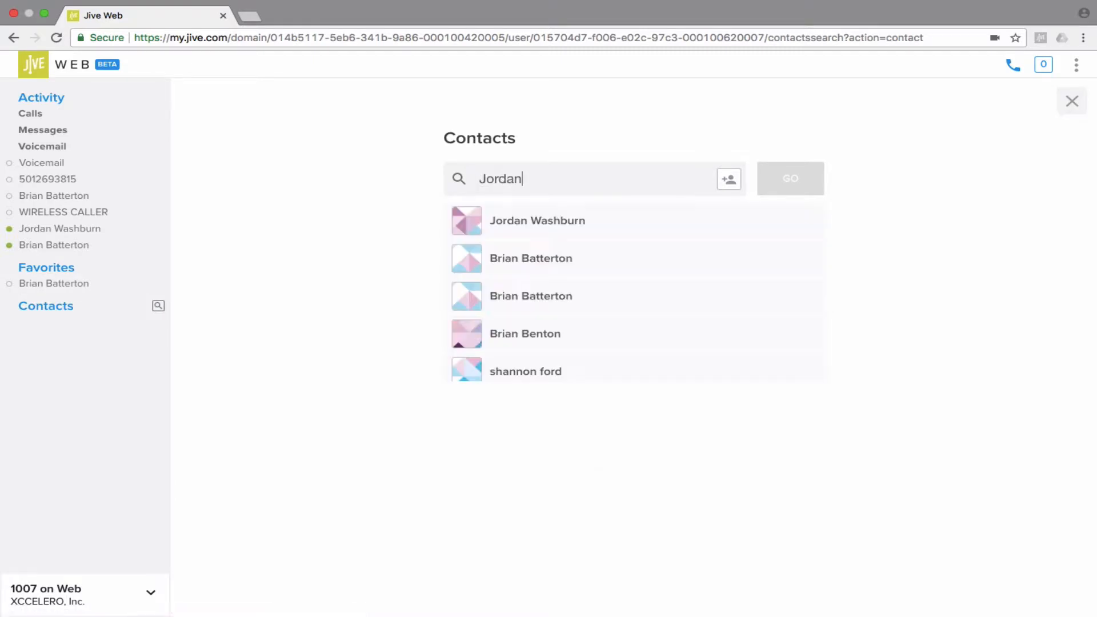
{"action": "left_click_drag", "start_coordinate": [586, 184], "coordinate": [481, 178]}
{"action": "key", "text": "BackSpace"}
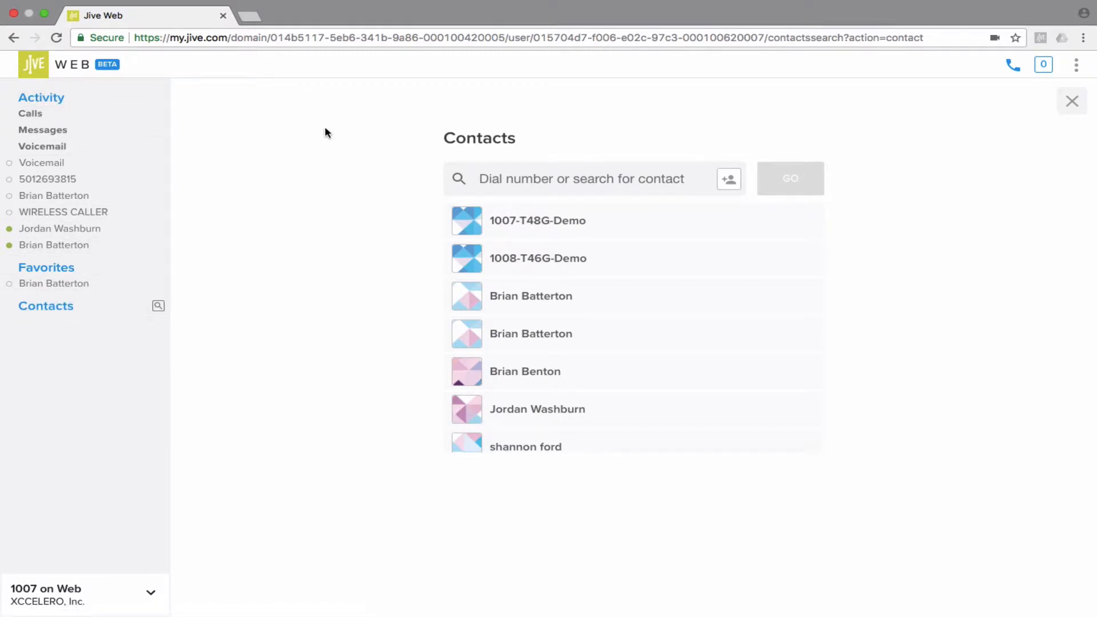
{"action": "left_click", "coordinate": [1068, 101]}
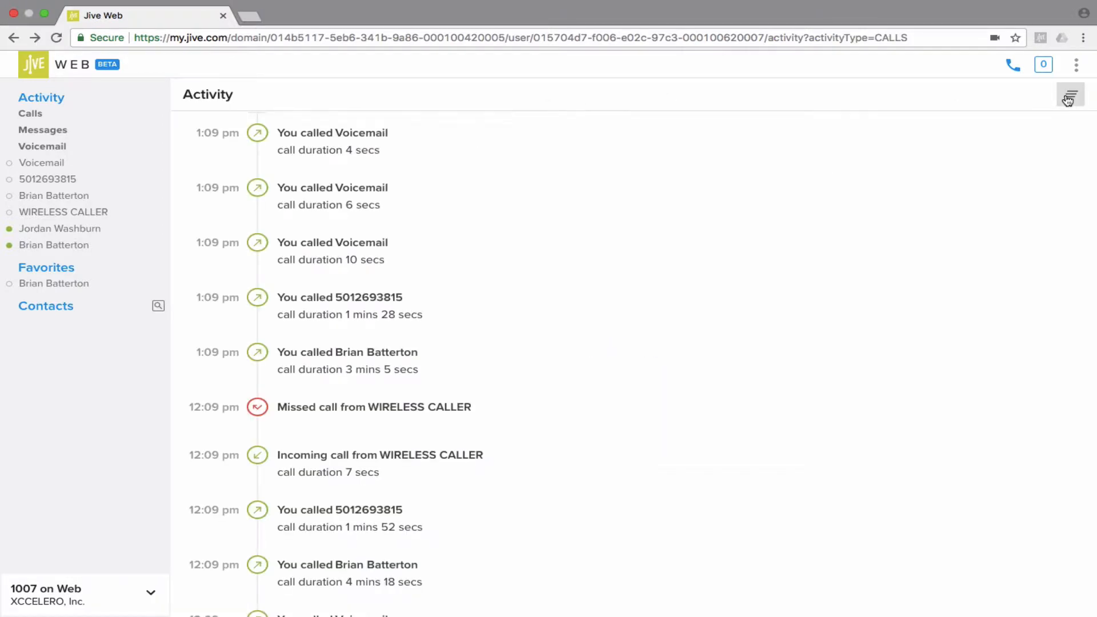
- Open and close the Make a call dialpad, then check the 0 active calls summary
{"action": "mouse_move", "coordinate": [1006, 135]}
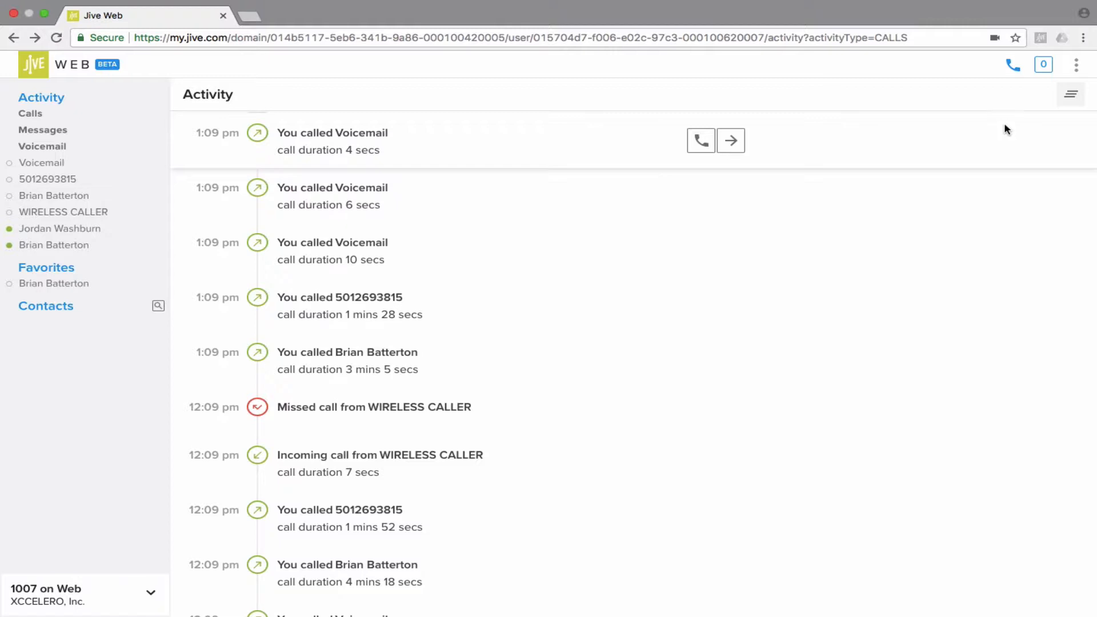
{"action": "left_click", "coordinate": [1014, 69]}
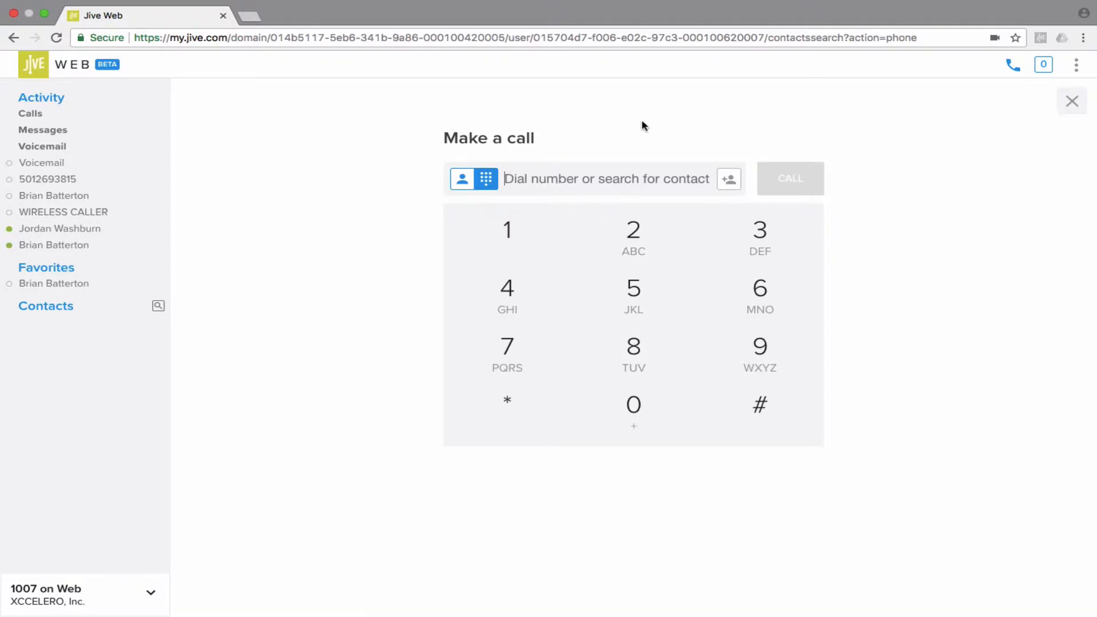
{"action": "left_click", "coordinate": [1060, 95]}
{"action": "left_click", "coordinate": [1044, 65]}
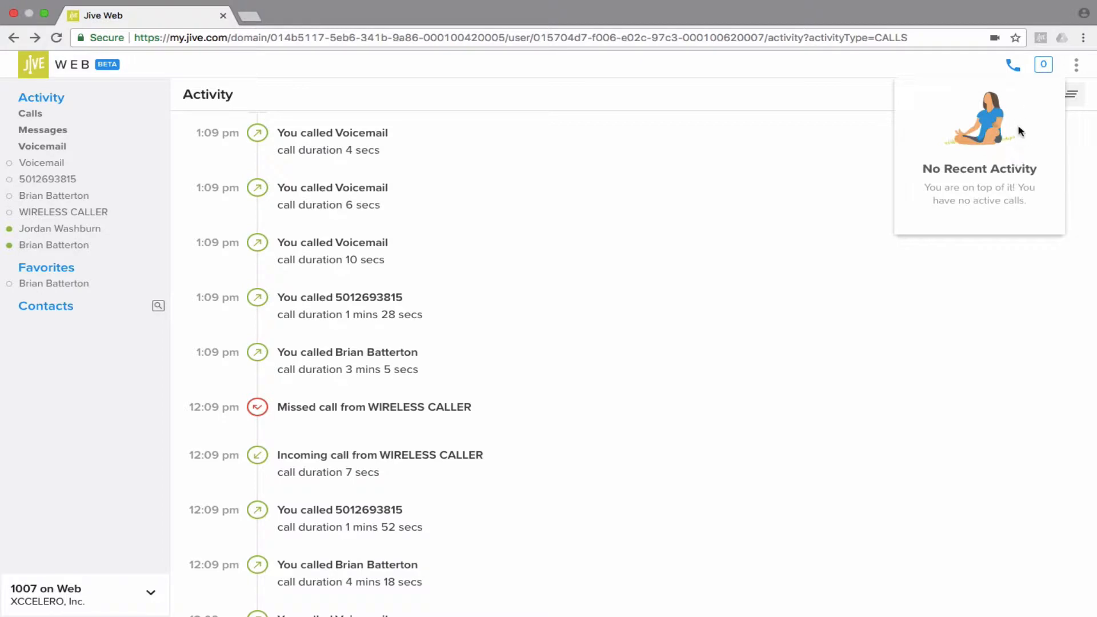
{"action": "left_click", "coordinate": [1045, 67]}
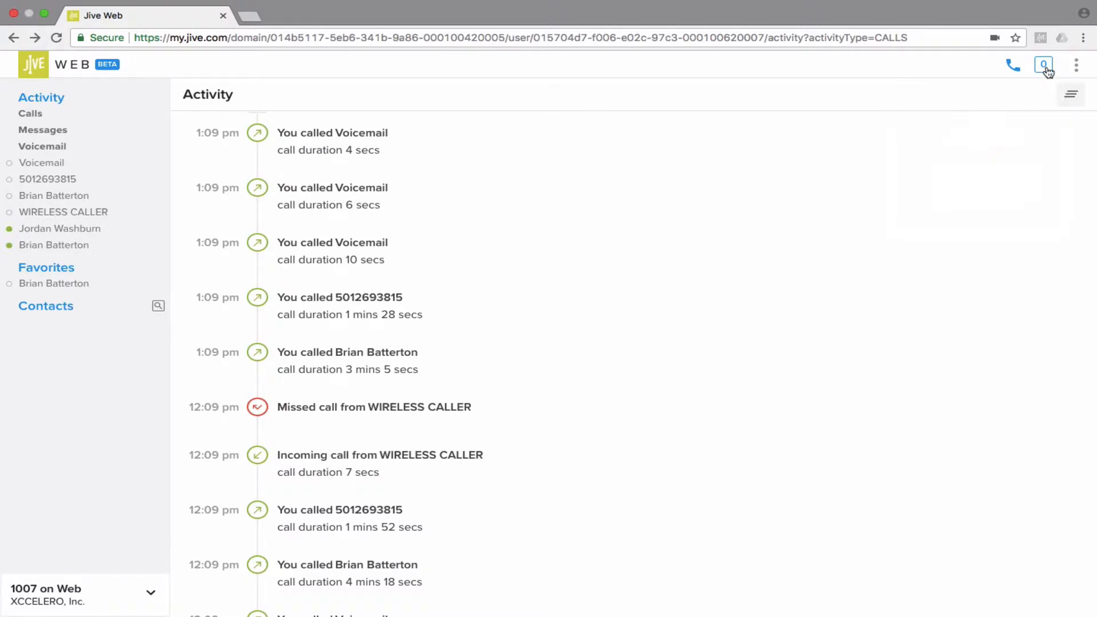
{"action": "left_click", "coordinate": [1076, 65]}
{"action": "left_click", "coordinate": [1074, 71]}
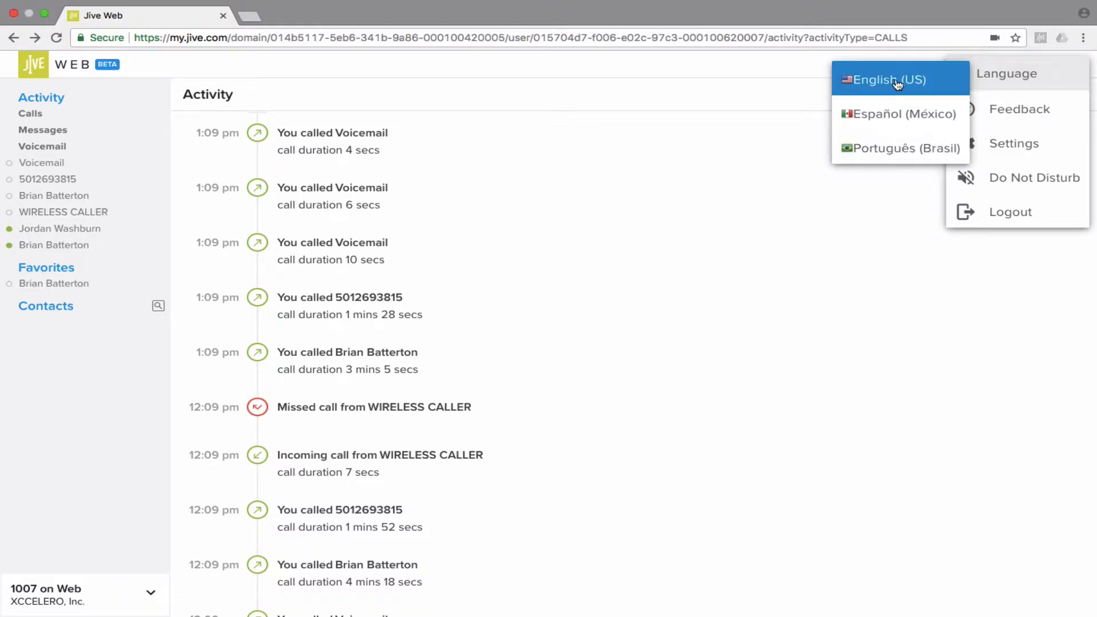
{"action": "left_click", "coordinate": [1005, 109]}
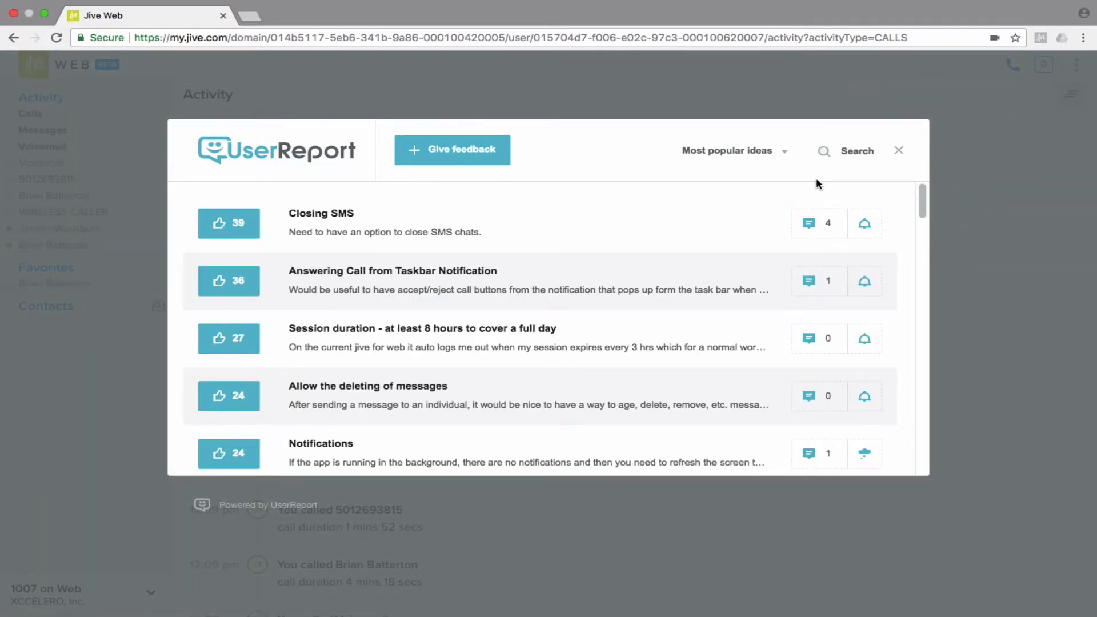
{"action": "scroll", "coordinate": [725, 252], "scroll_direction": "down", "scroll_amount": 10}
{"action": "scroll", "coordinate": [726, 252], "scroll_direction": "up", "scroll_amount": 10}
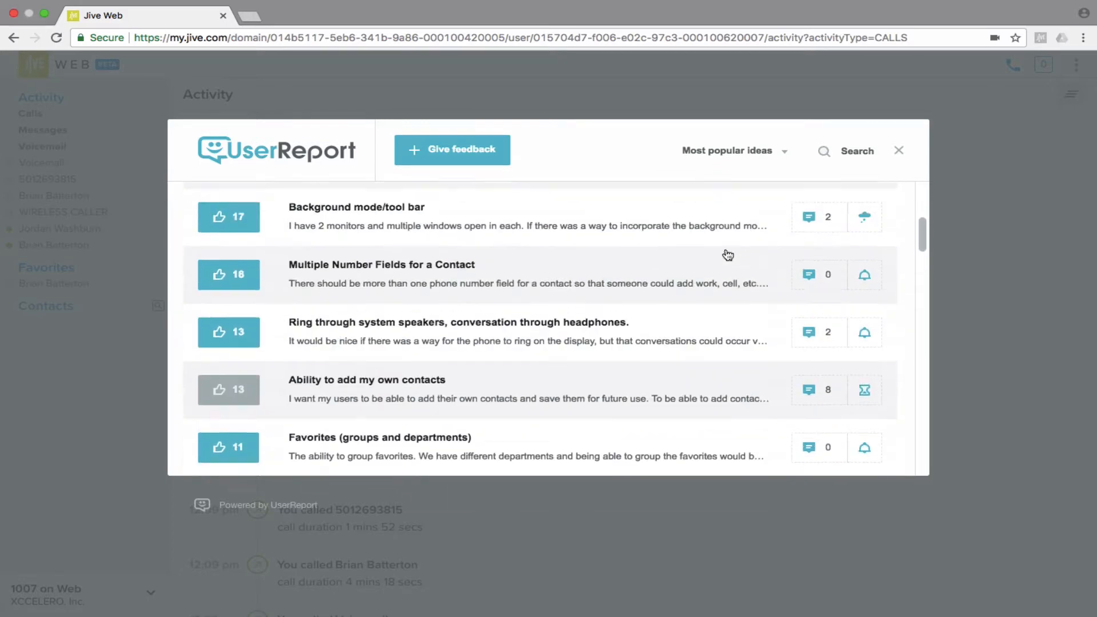
{"action": "left_click", "coordinate": [902, 153]}
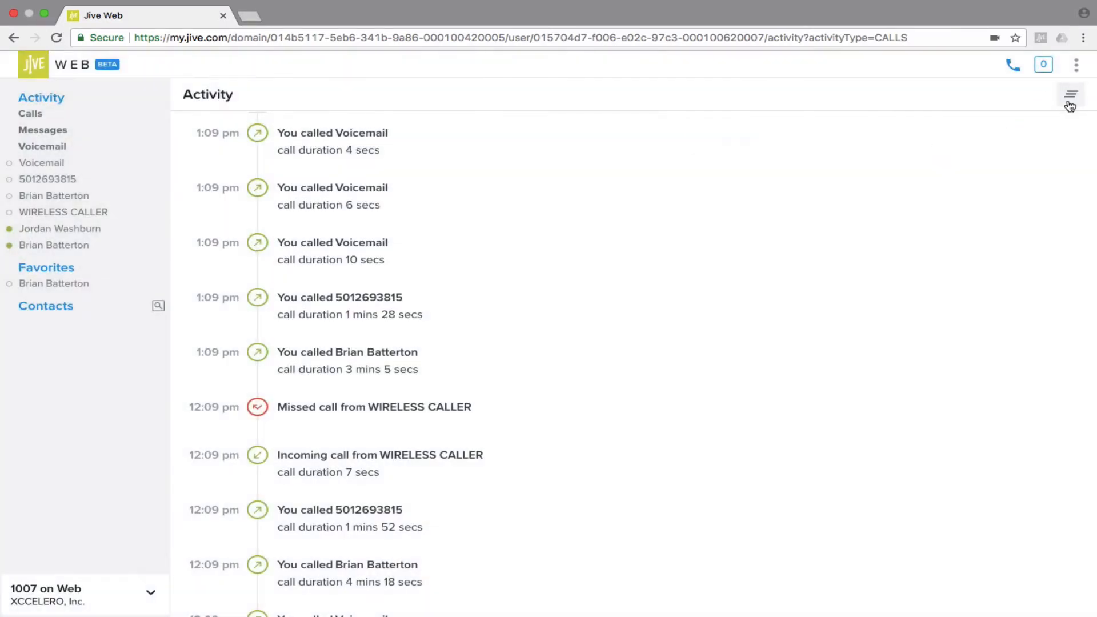
- In the app's Audio Settings, preview Arriba and set the ringtone to Xylo
{"action": "left_click", "coordinate": [1076, 65]}
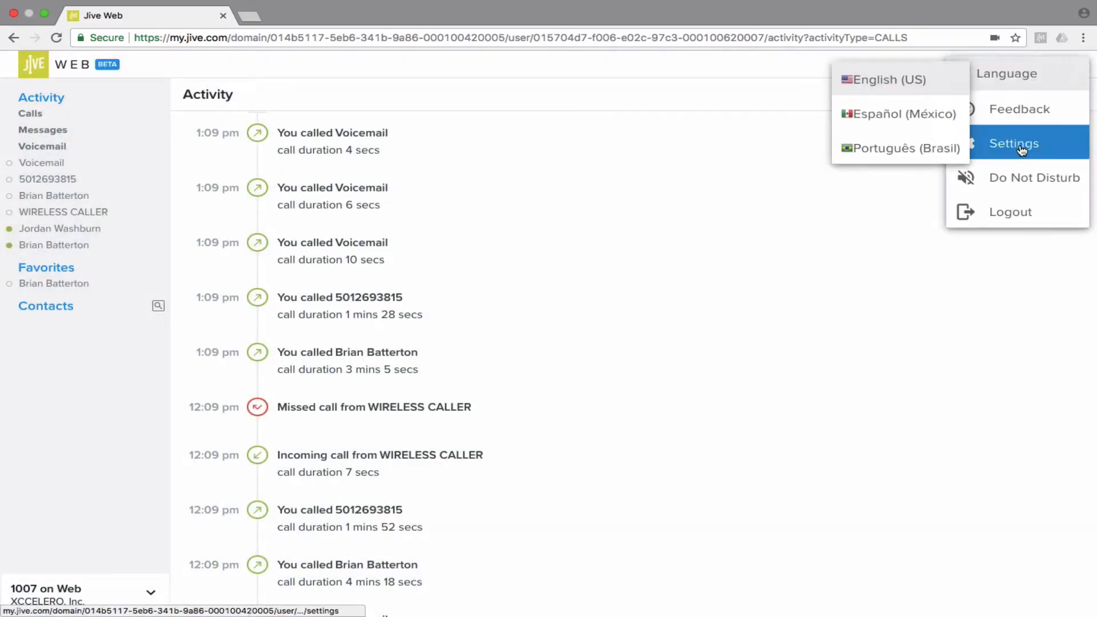
{"action": "left_click", "coordinate": [1020, 143]}
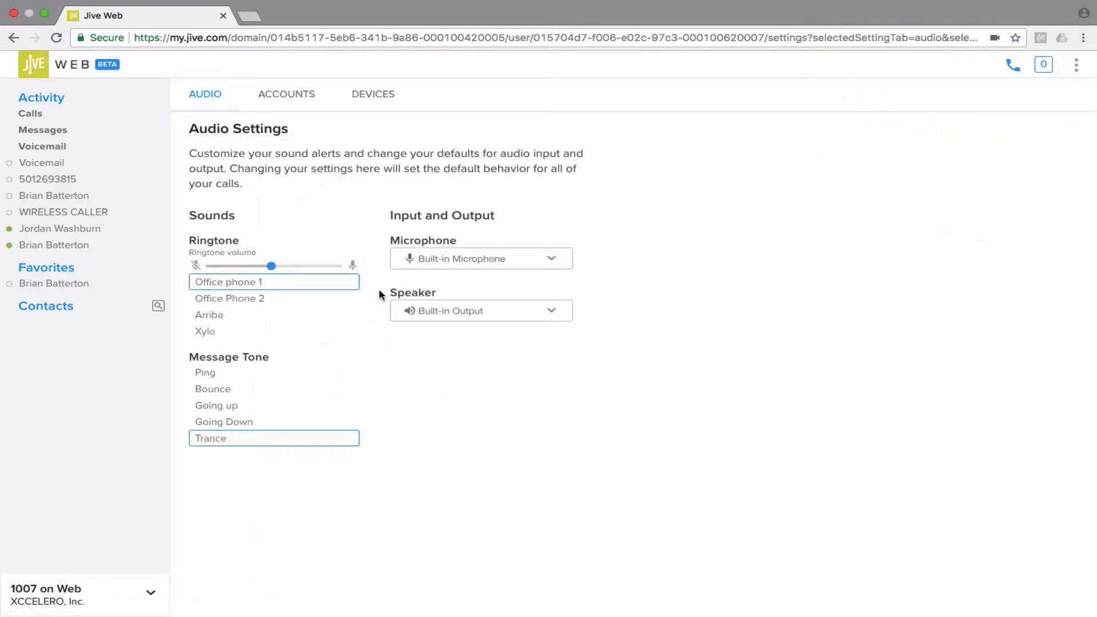
{"action": "left_click", "coordinate": [240, 300]}
{"action": "left_click", "coordinate": [231, 315]}
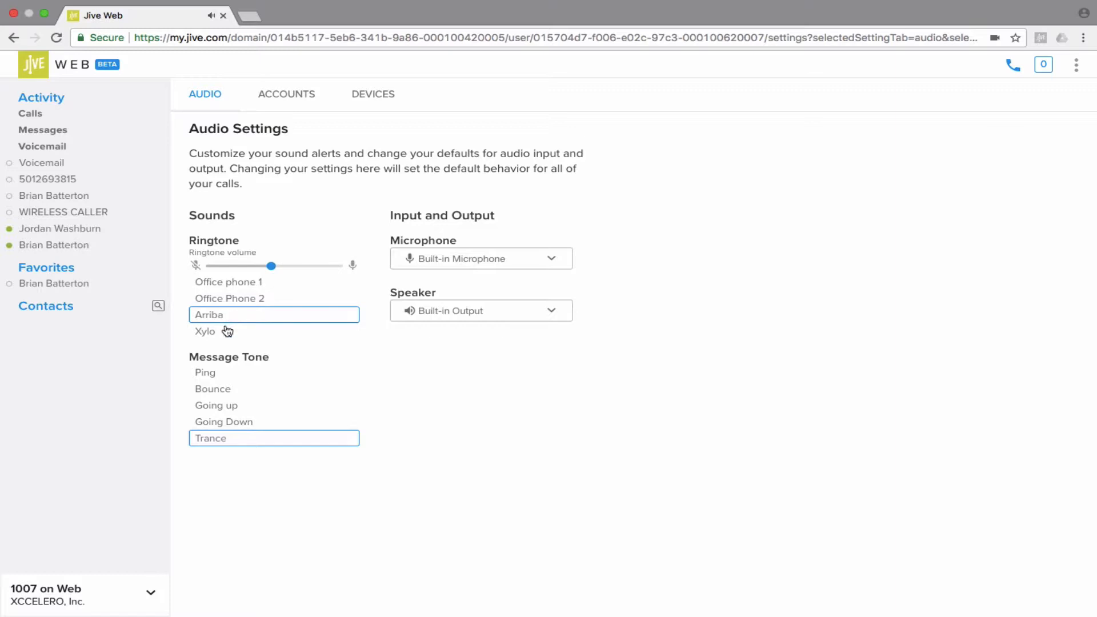
{"action": "left_click", "coordinate": [227, 332]}
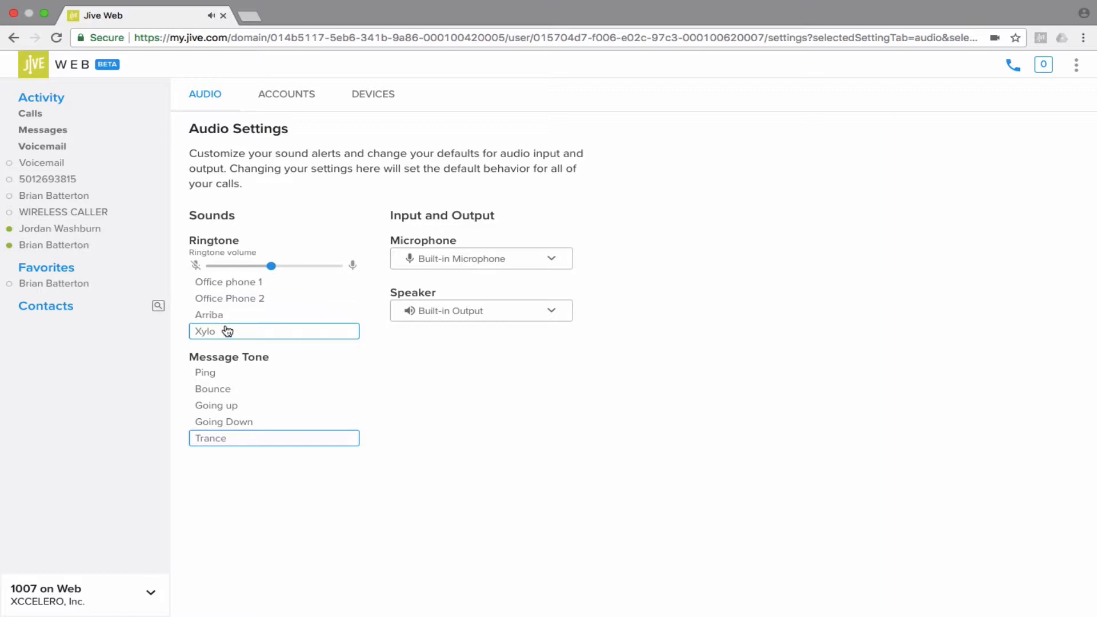
- Preview the Bounce, Ping, Going Down and Going up message tones, keeping Trance
{"action": "left_click", "coordinate": [224, 388]}
{"action": "left_click", "coordinate": [222, 374]}
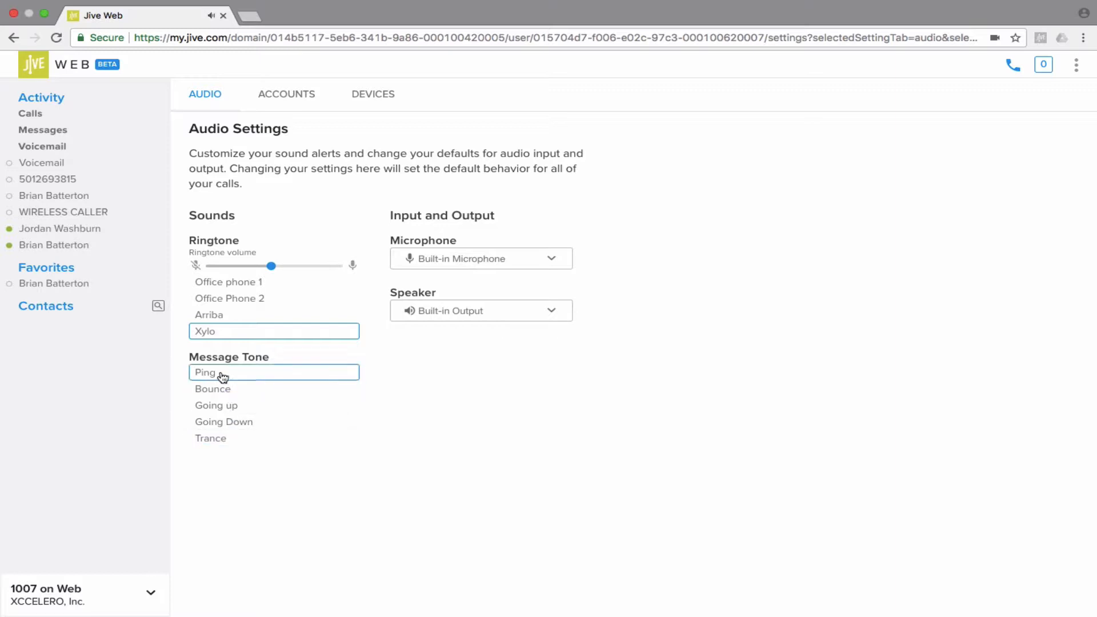
{"action": "left_click", "coordinate": [234, 423]}
{"action": "left_click", "coordinate": [231, 409]}
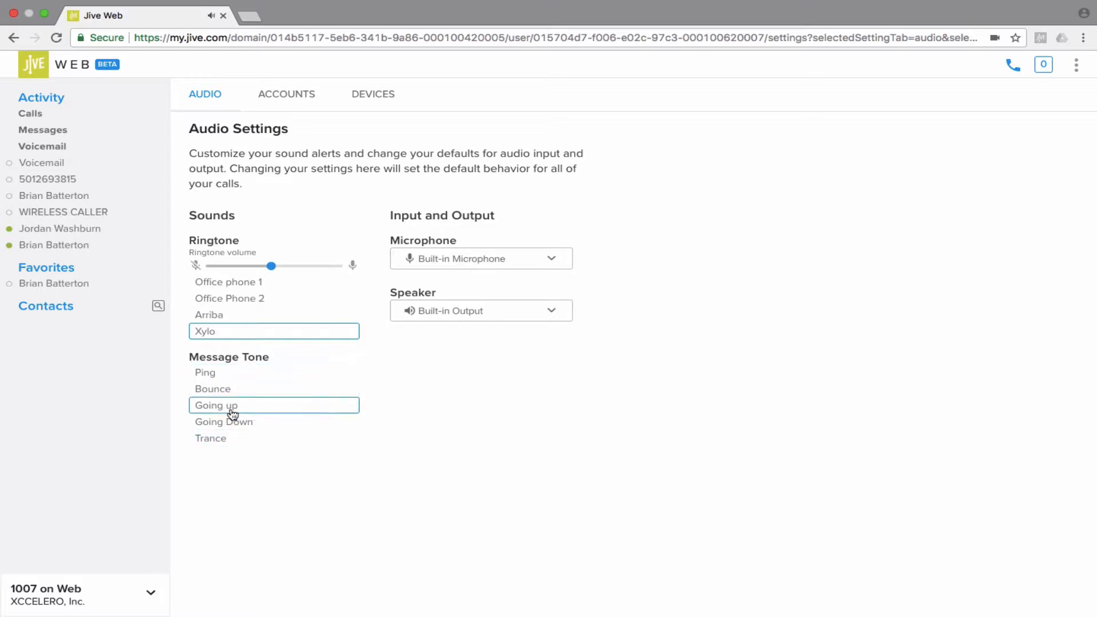
{"action": "left_click", "coordinate": [227, 445]}
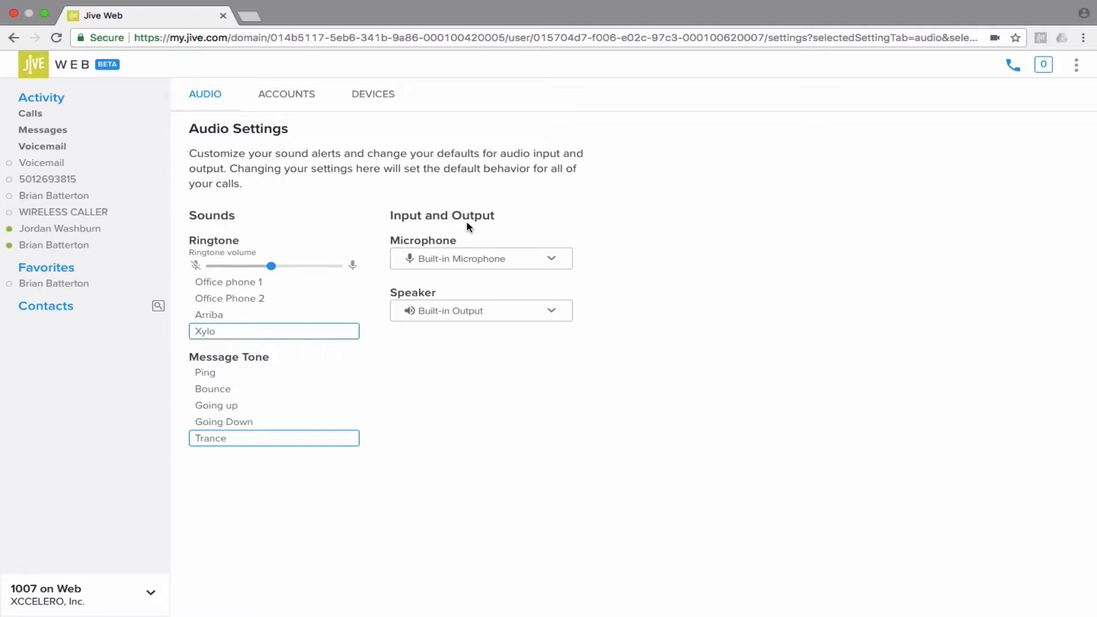
- View the yealink and Web devices for extension 1007, then show the account options menu
{"action": "left_click", "coordinate": [370, 96]}
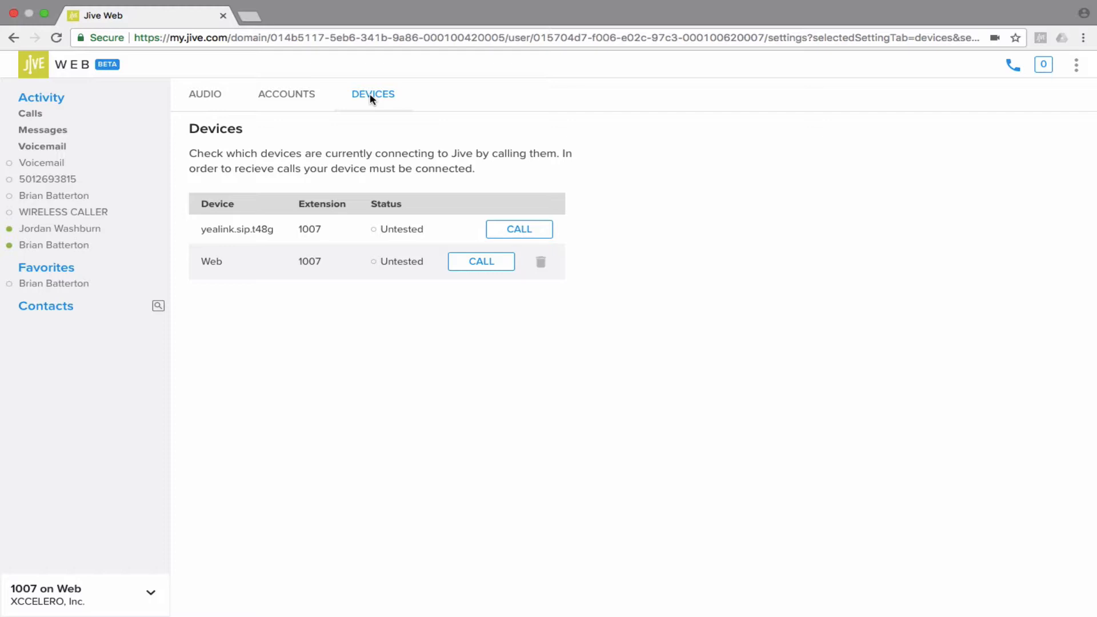
{"action": "left_click", "coordinate": [1077, 65]}
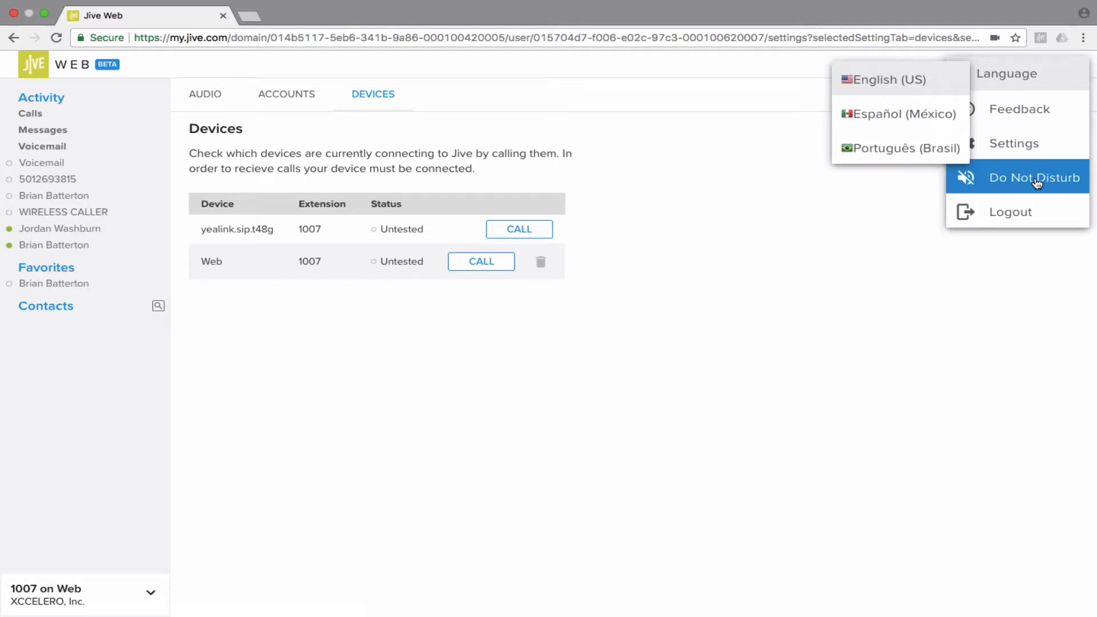
- Dismiss the account options menu and bring up the Make a call dialpad
{"action": "left_click", "coordinate": [871, 245]}
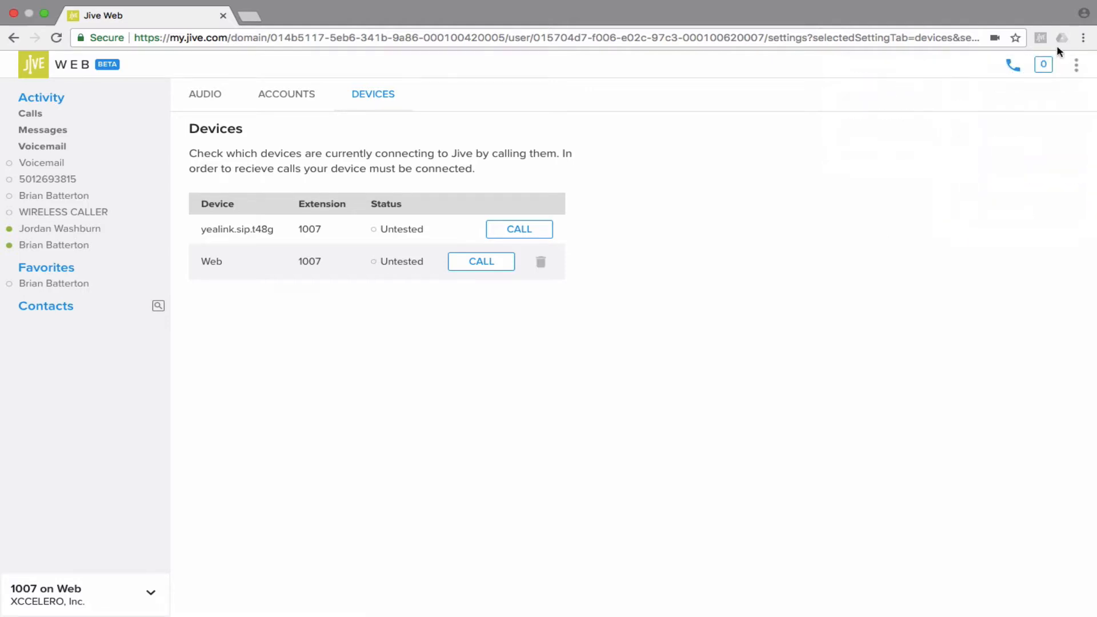
{"action": "left_click", "coordinate": [1076, 64]}
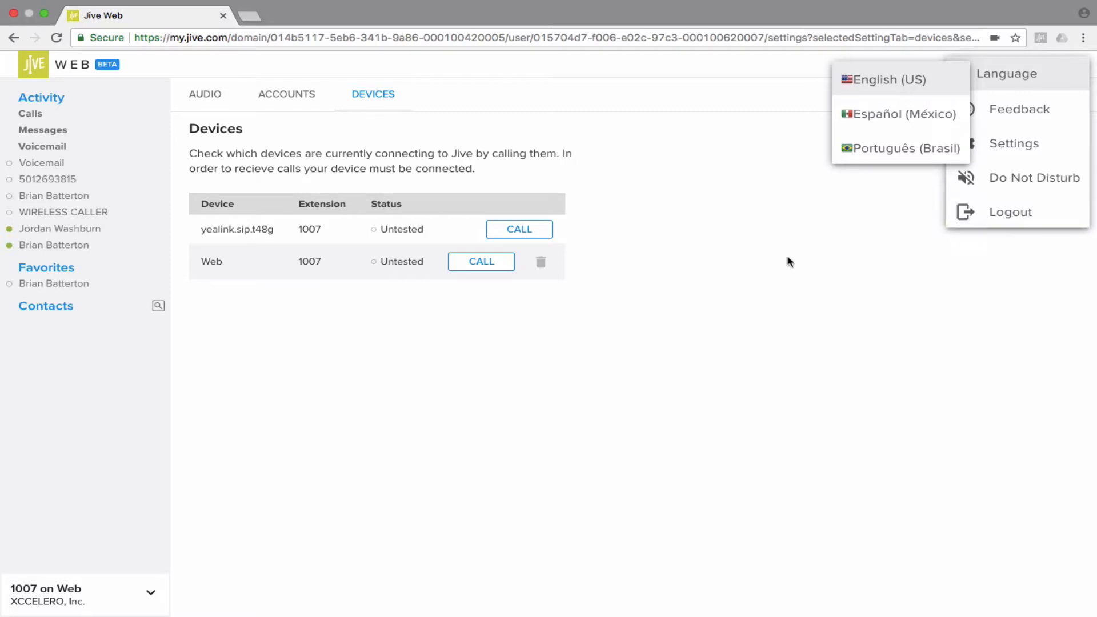
{"action": "left_click", "coordinate": [768, 267]}
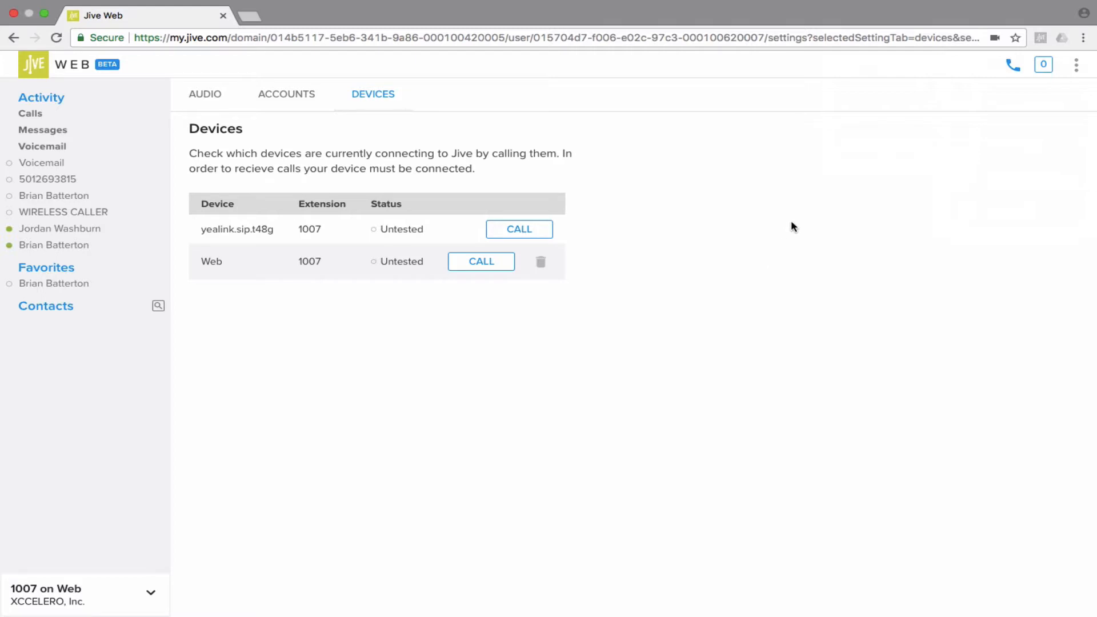
{"action": "left_click", "coordinate": [1014, 66]}
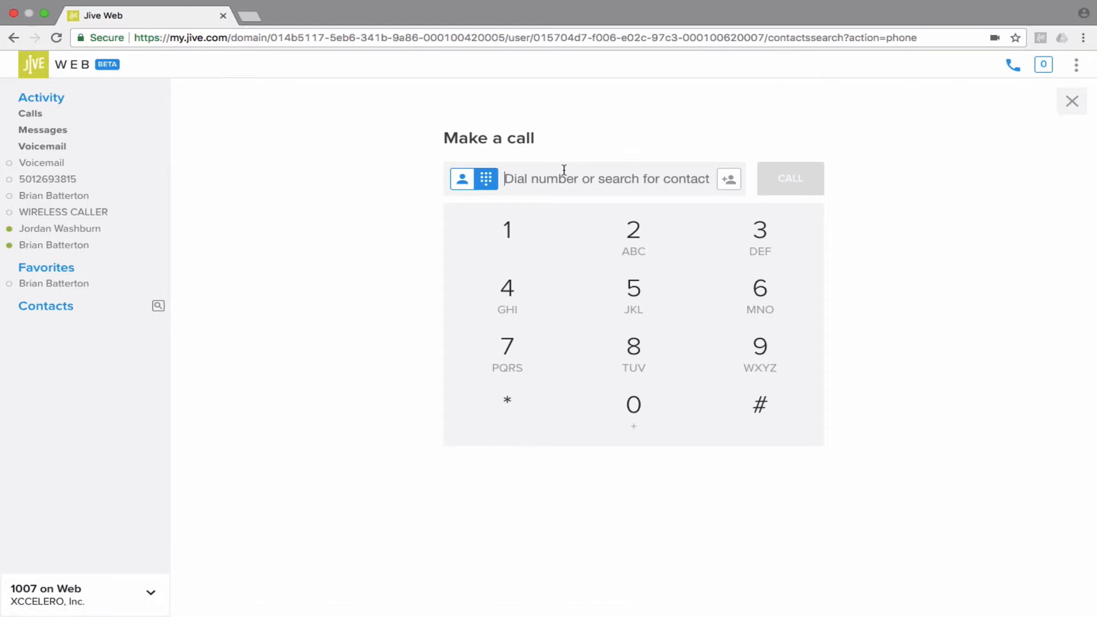
- Search for a saved contact by first name and call them
{"action": "type", "text": "brian"}
{"action": "left_click", "coordinate": [524, 223]}
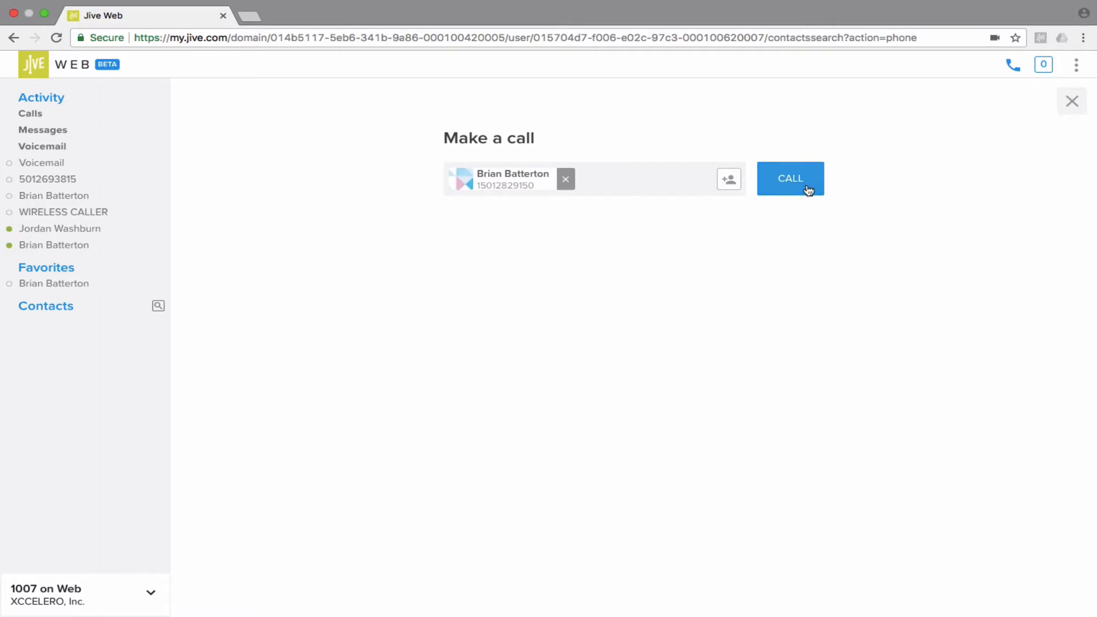
{"action": "left_click", "coordinate": [791, 178]}
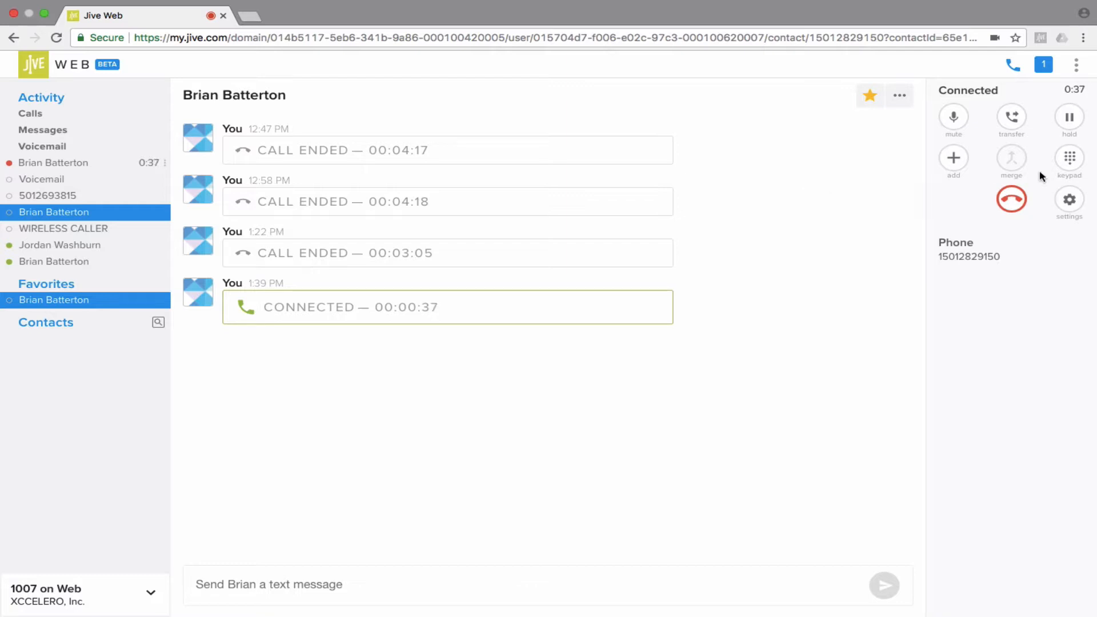
- Hold the connected call and bring up the Add to your call screen
{"action": "left_click", "coordinate": [1065, 119]}
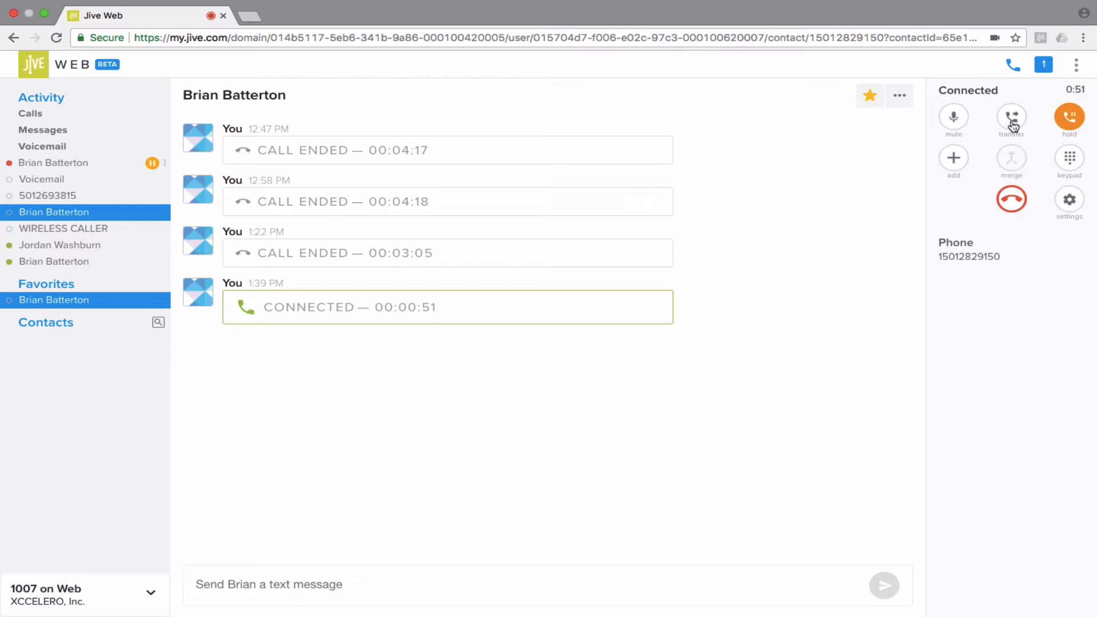
{"action": "left_click", "coordinate": [955, 166]}
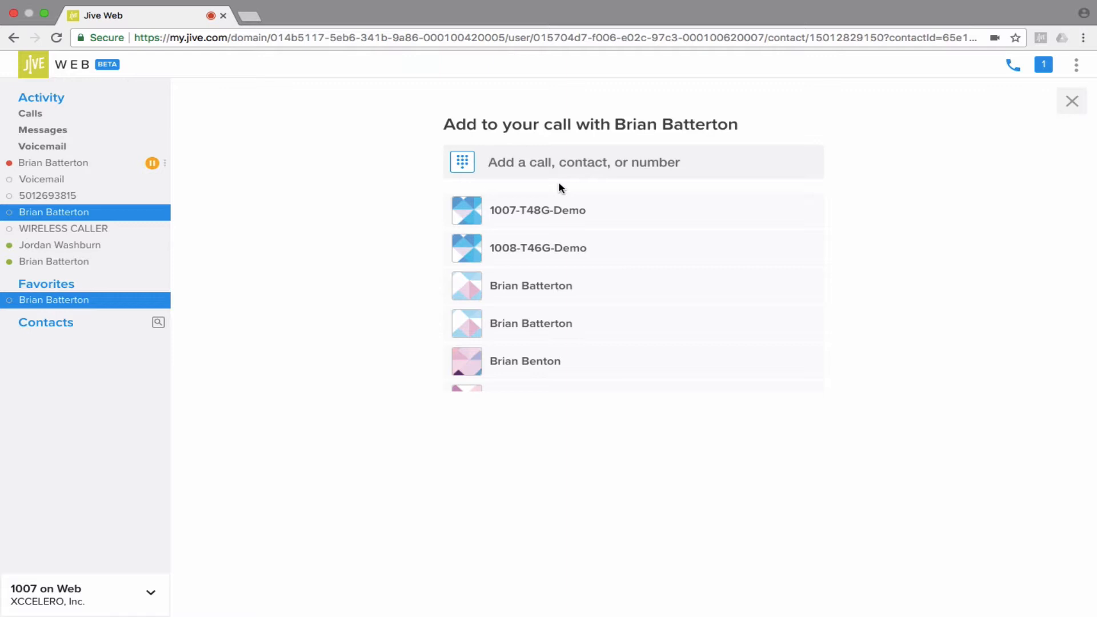
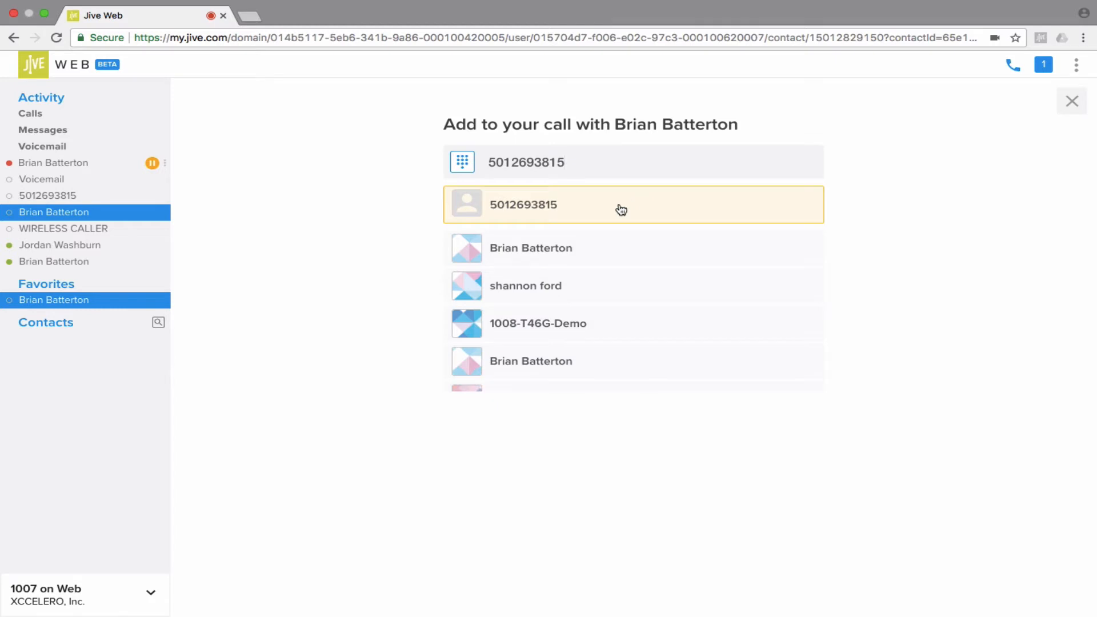
- Enter a 10-digit phone number as the second party and dial it
{"action": "left_click", "coordinate": [622, 206]}
{"action": "left_click", "coordinate": [770, 177]}
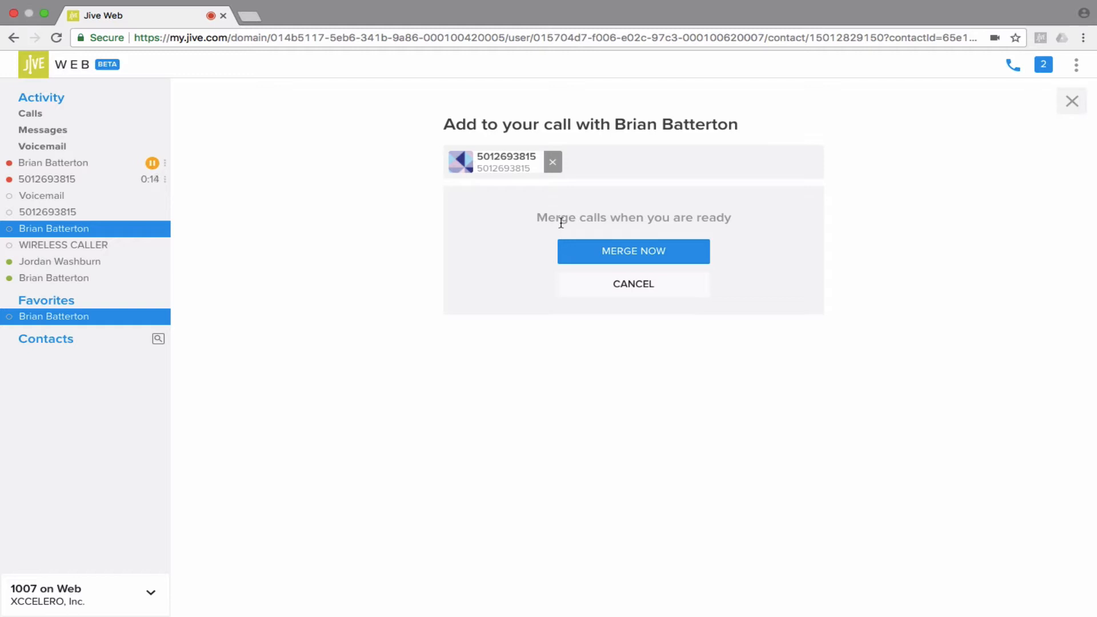
- Merge the held contact and the newly dialed number into a single conference call
{"action": "left_click", "coordinate": [610, 250]}
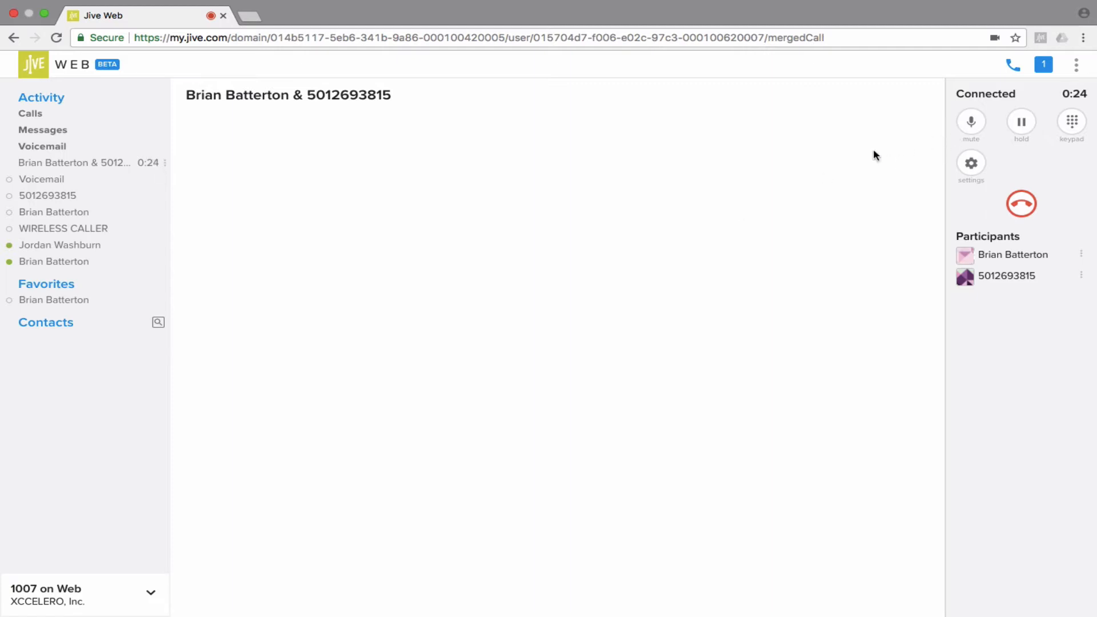
{"action": "left_click", "coordinate": [969, 123]}
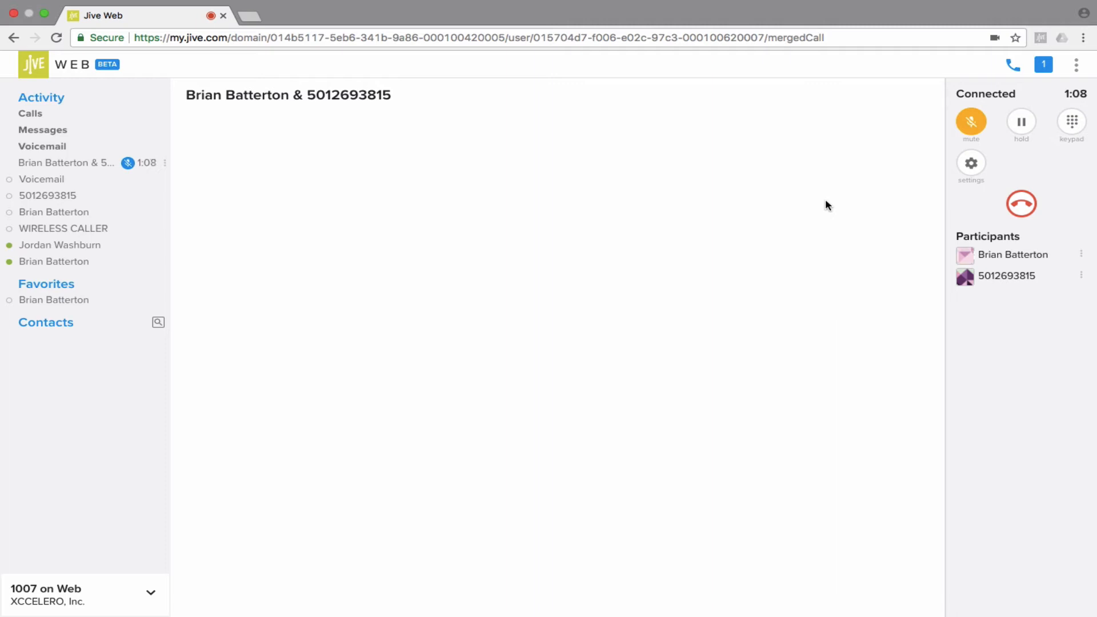
{"action": "left_click", "coordinate": [972, 121]}
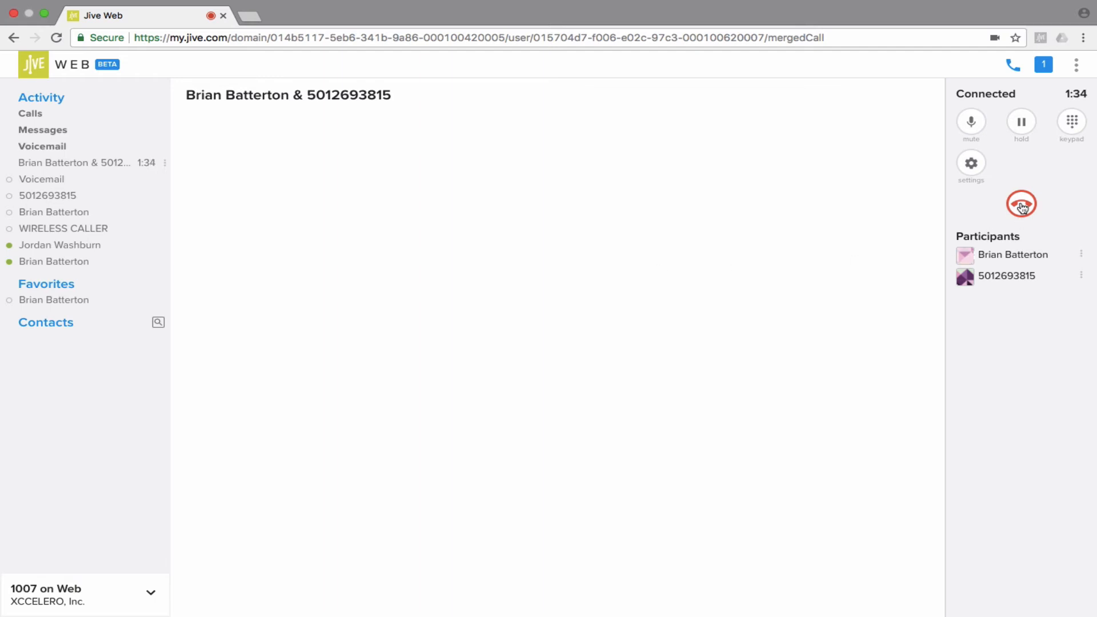
- Hang up the two-participant conference call from the call panel
{"action": "left_click", "coordinate": [1021, 206]}
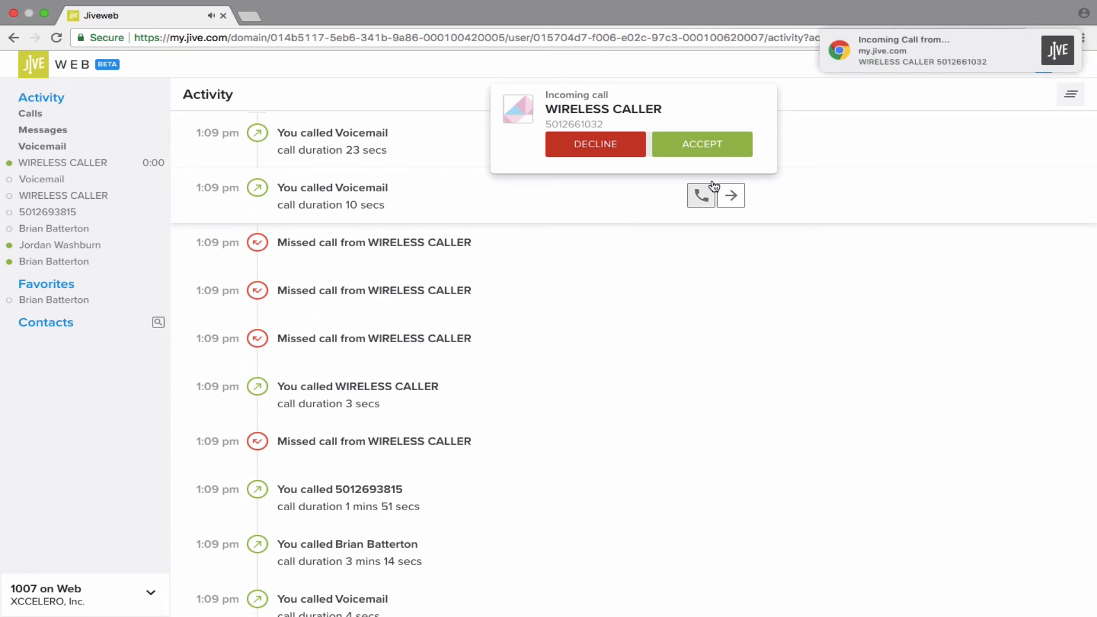
- Briefly answer the WIRELESS CALLER call, then decline their next incoming call
{"action": "left_click", "coordinate": [728, 147]}
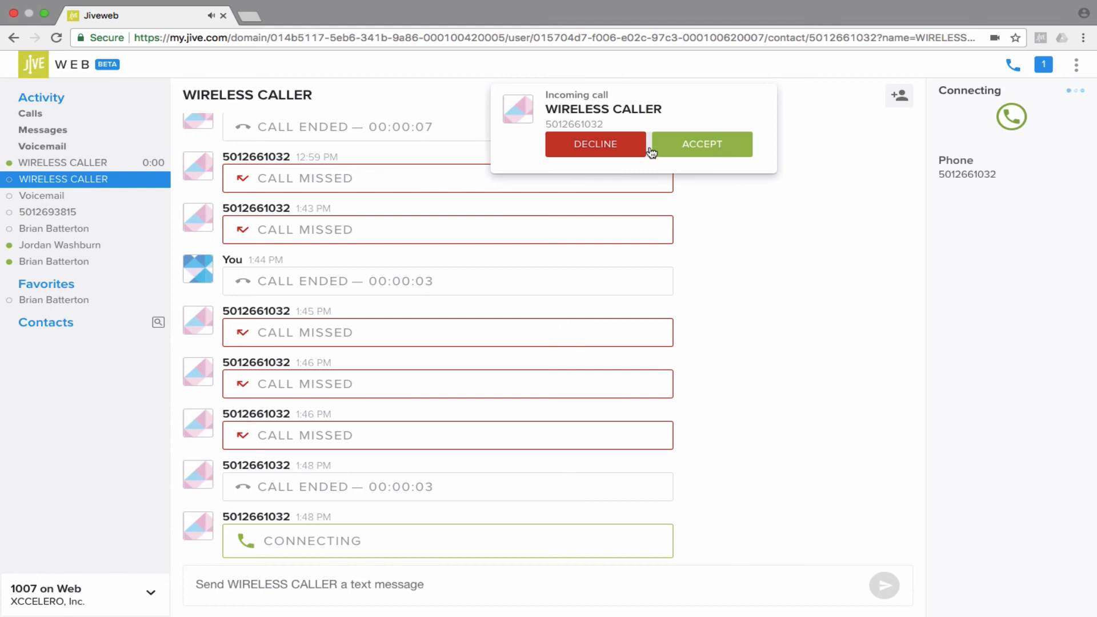
{"action": "left_click", "coordinate": [601, 143]}
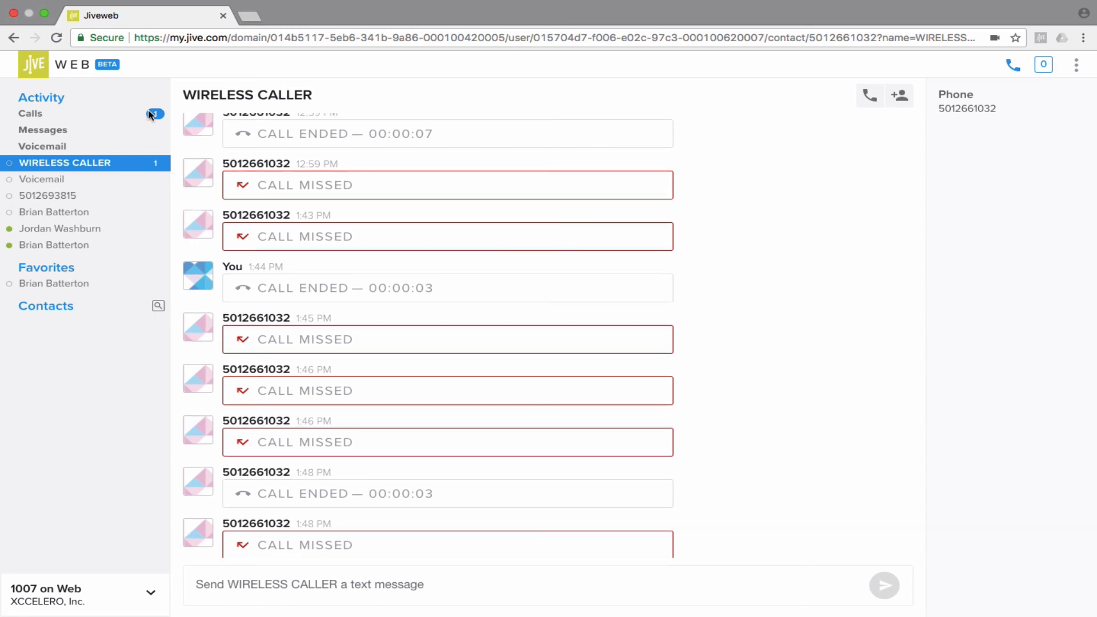
- Open Calls under Activity to list past missed, incoming and outgoing calls
{"action": "left_click", "coordinate": [67, 117]}
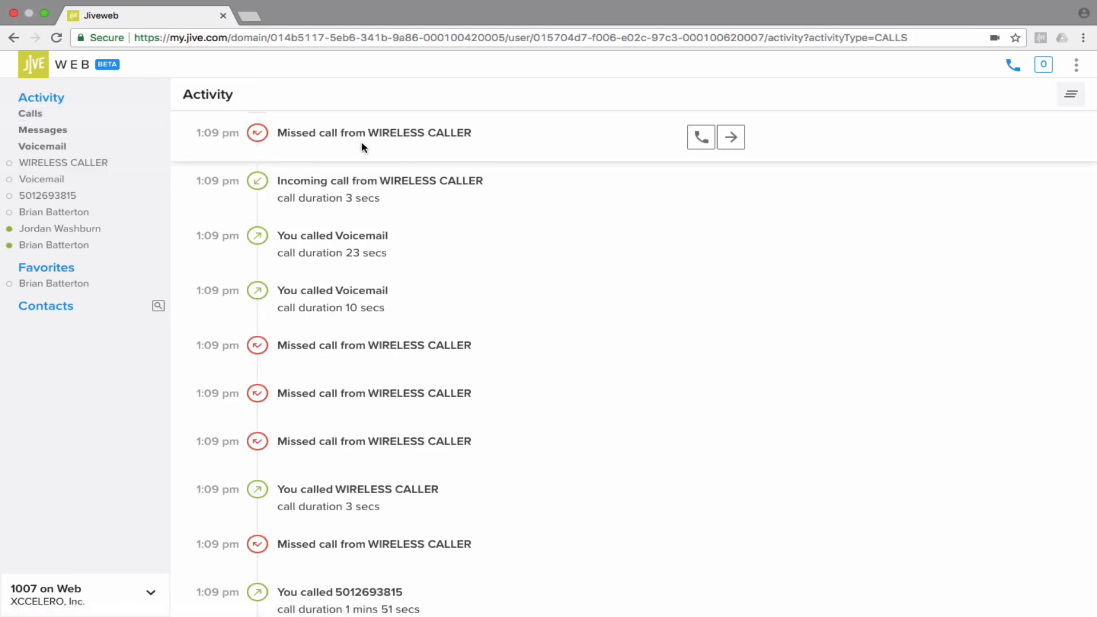